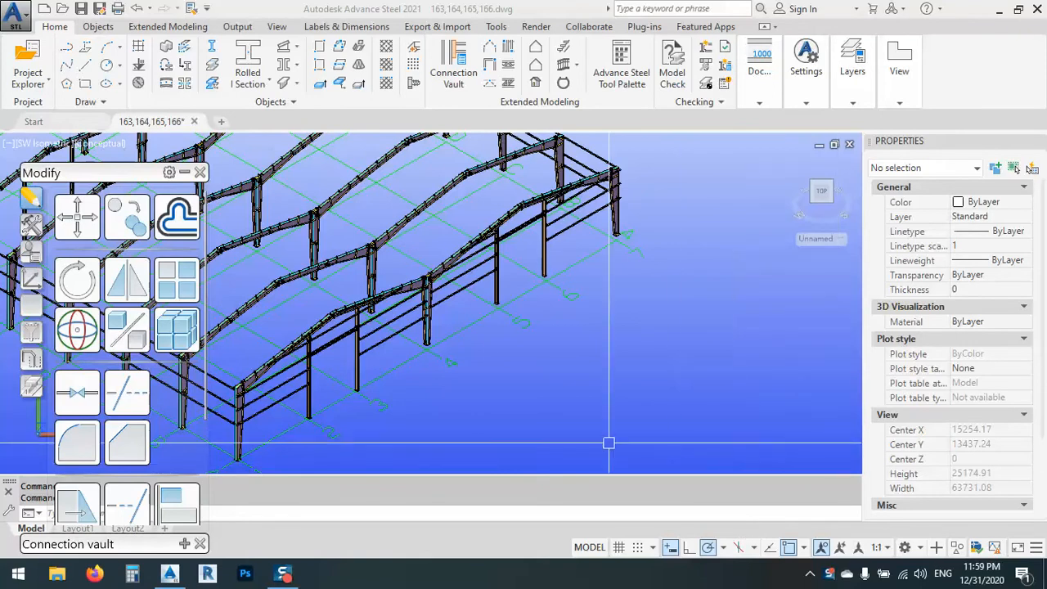
# Examine the bolted purlin cleats and web stiffeners along the rafters of the first two portal frames
pyautogui.moveTo(638, 371); pyautogui.dragTo(694, 372, button='middle')
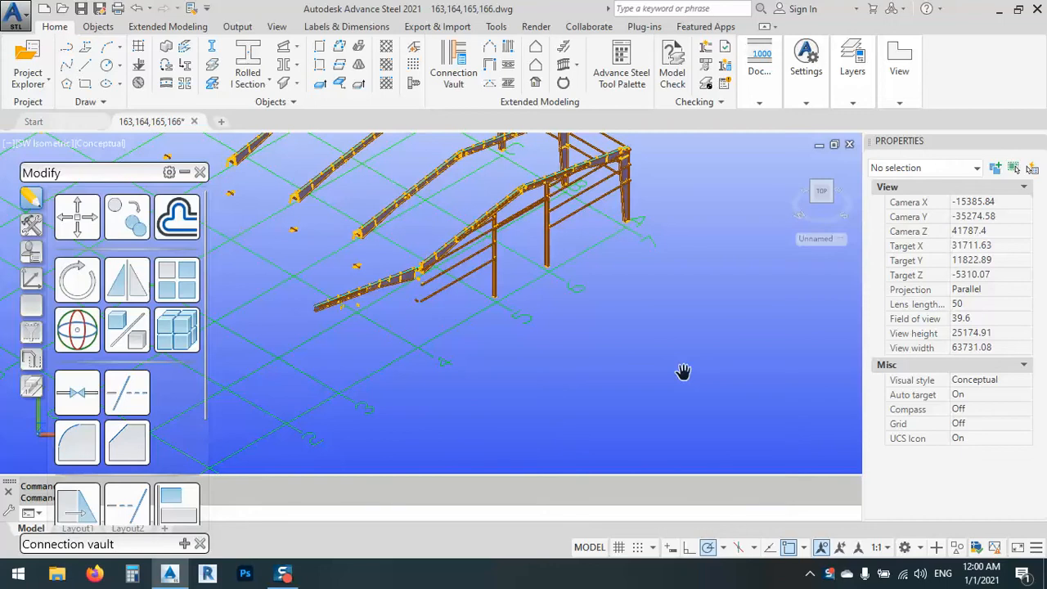
pyautogui.rightClick(679, 335)
pyautogui.click(716, 70)
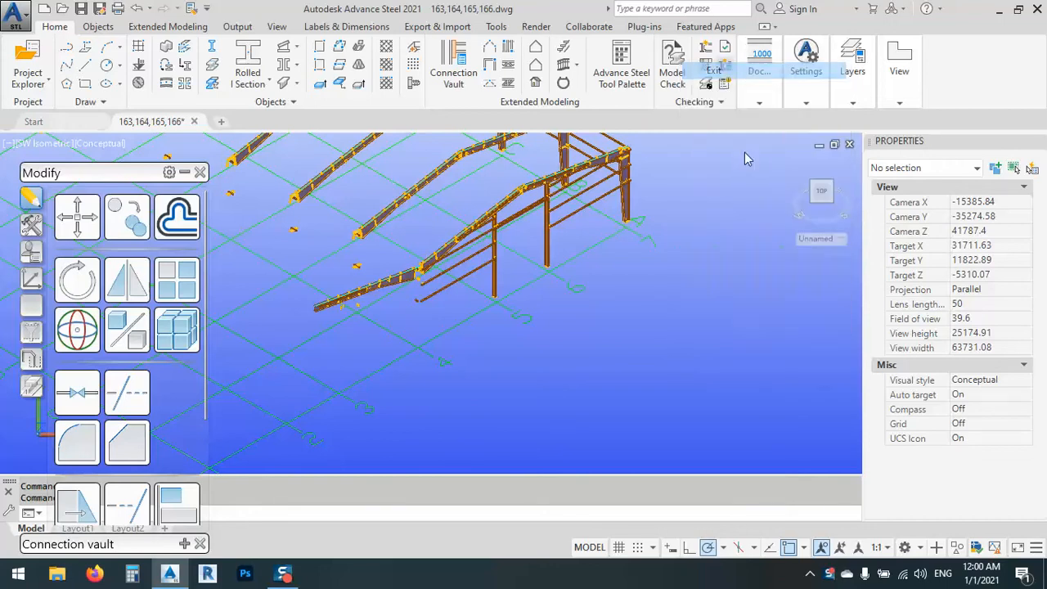
pyautogui.scroll(-5, 605, 304)
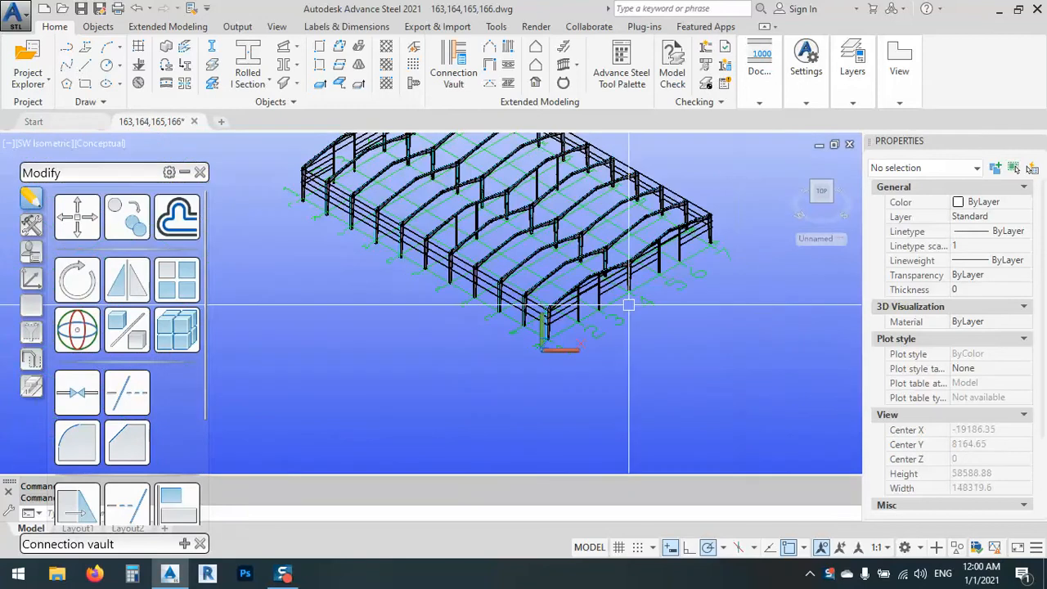
pyautogui.scroll(4, 544, 288)
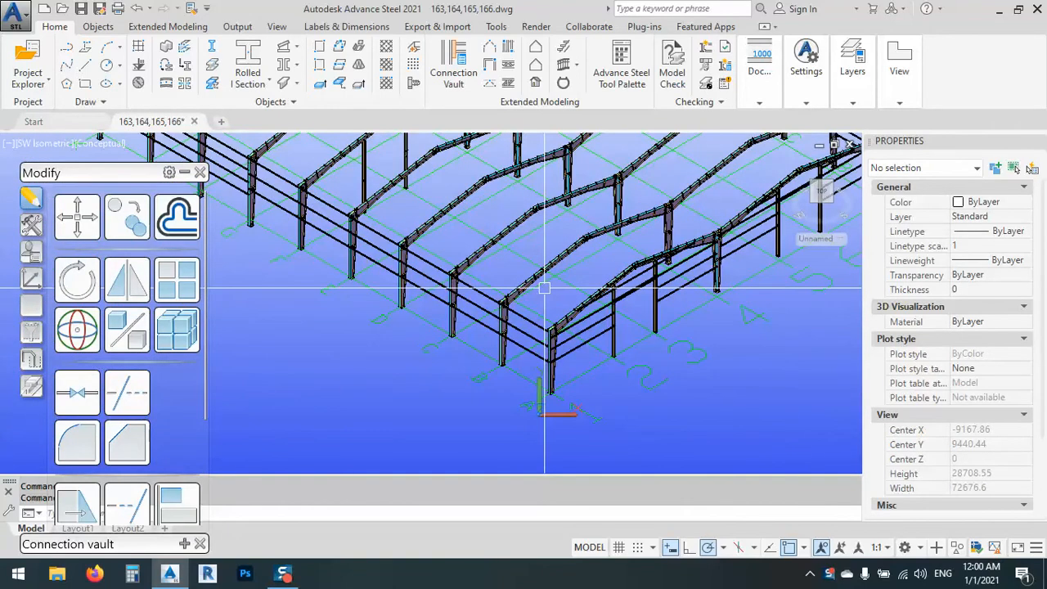
pyautogui.scroll(4, 544, 288)
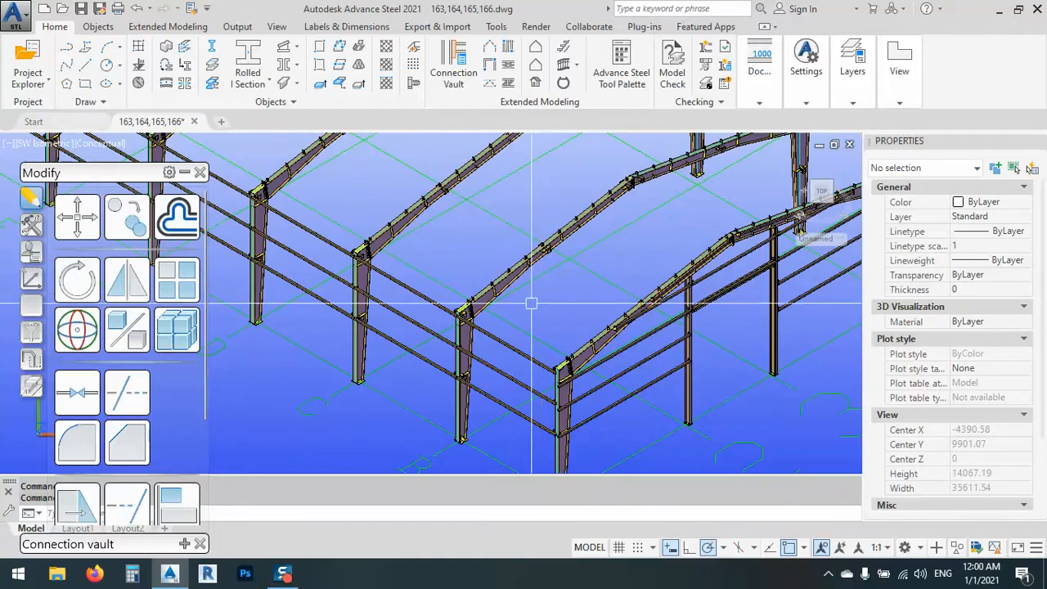
pyautogui.scroll(1, 544, 288)
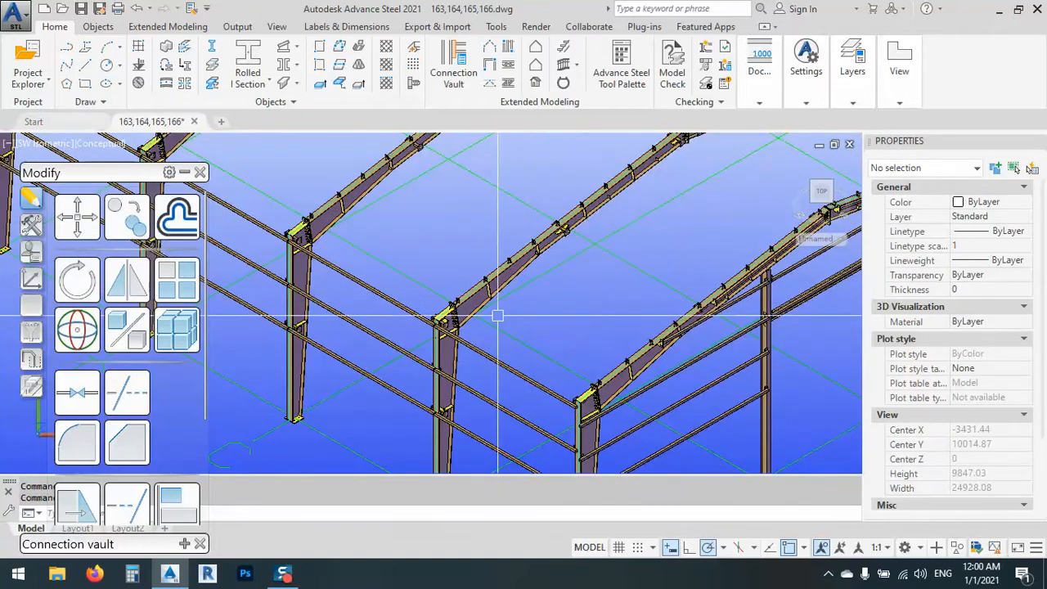
pyautogui.scroll(1, 442, 316)
pyautogui.scroll(8, 466, 240)
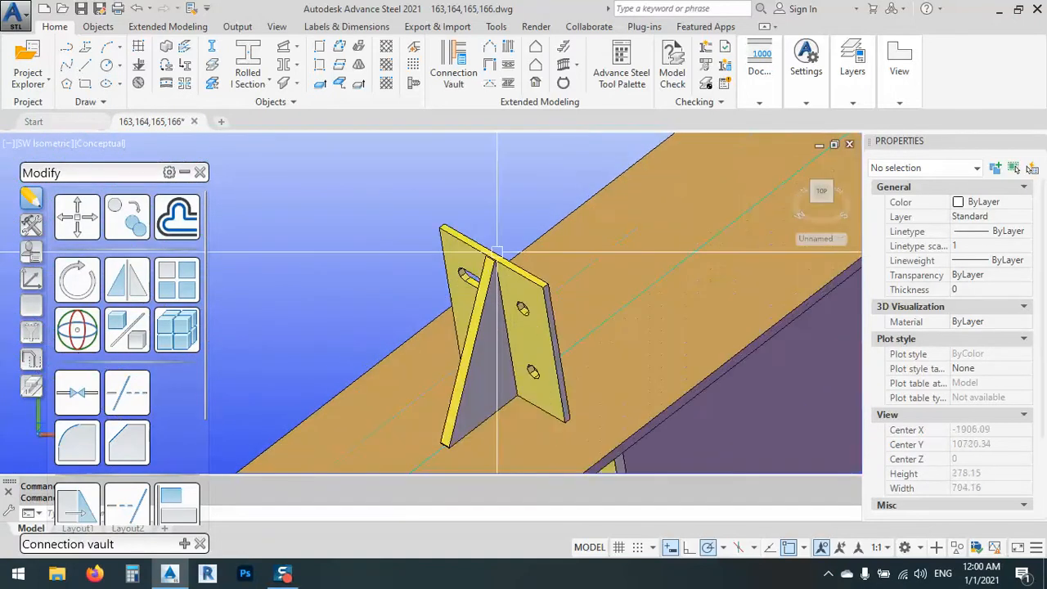
pyautogui.scroll(-4, 466, 240)
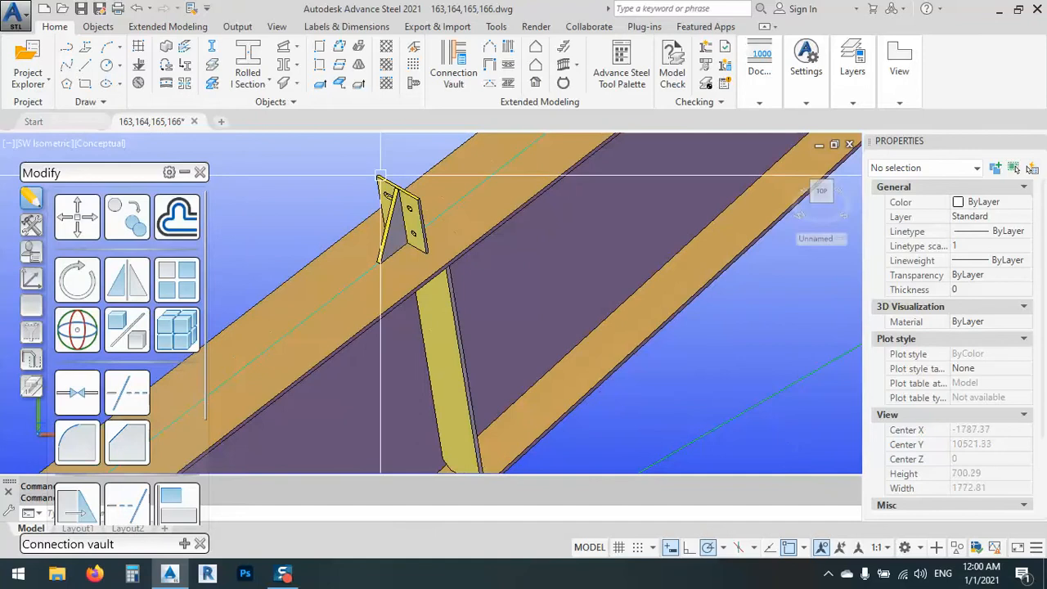
pyautogui.scroll(-6, 381, 173)
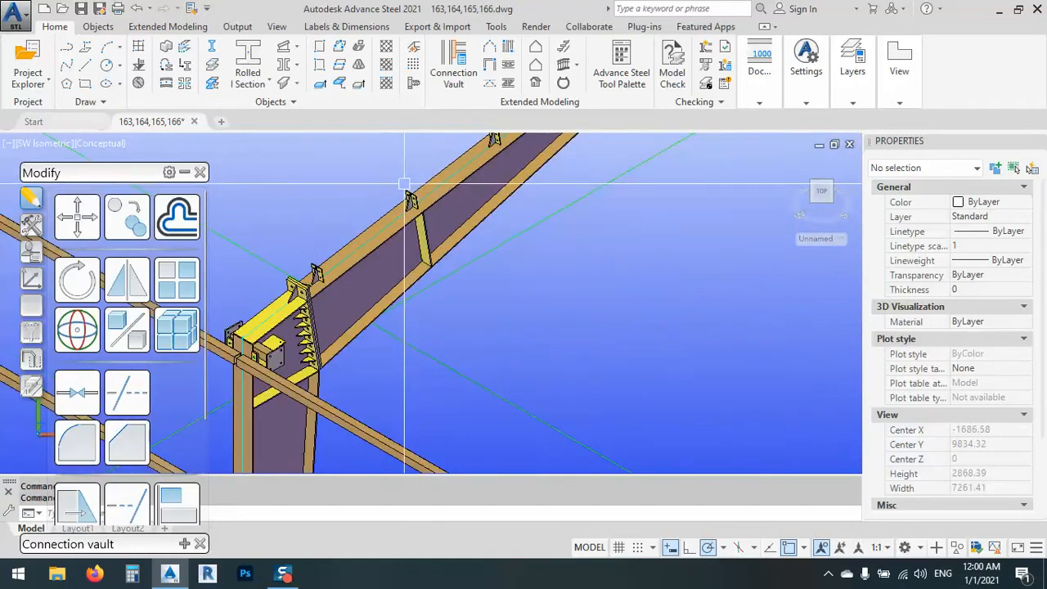
pyautogui.scroll(-4, 540, 253)
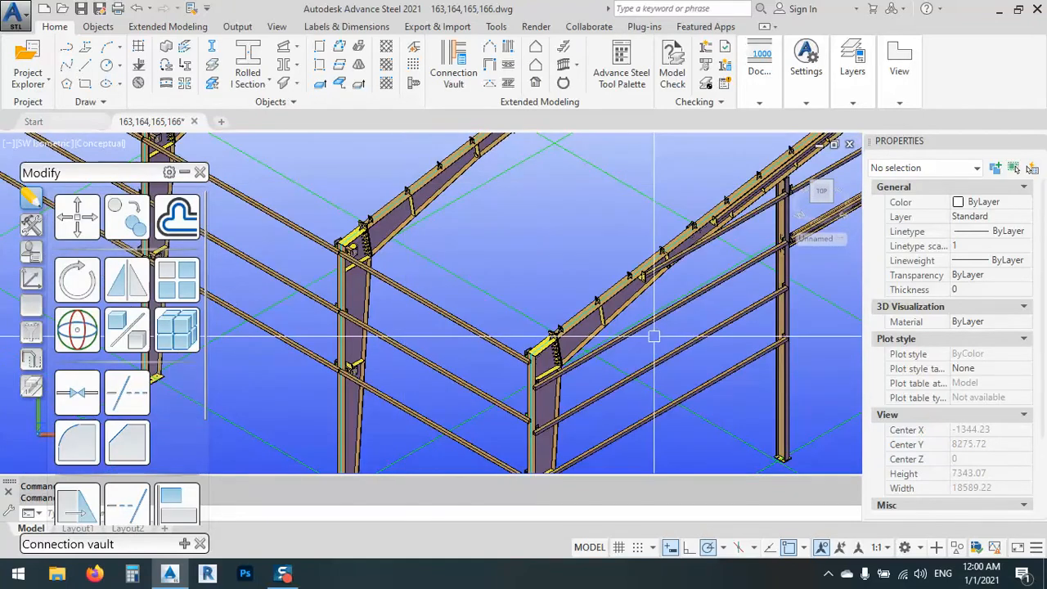
pyautogui.scroll(-3, 540, 253)
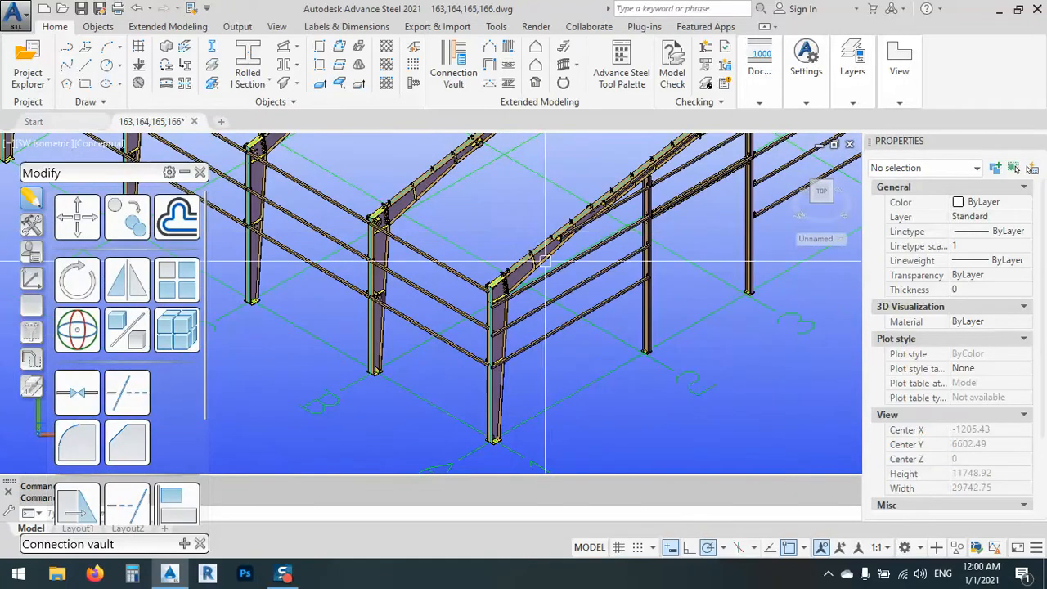
pyautogui.scroll(5, 532, 257)
pyautogui.scroll(5, 532, 258)
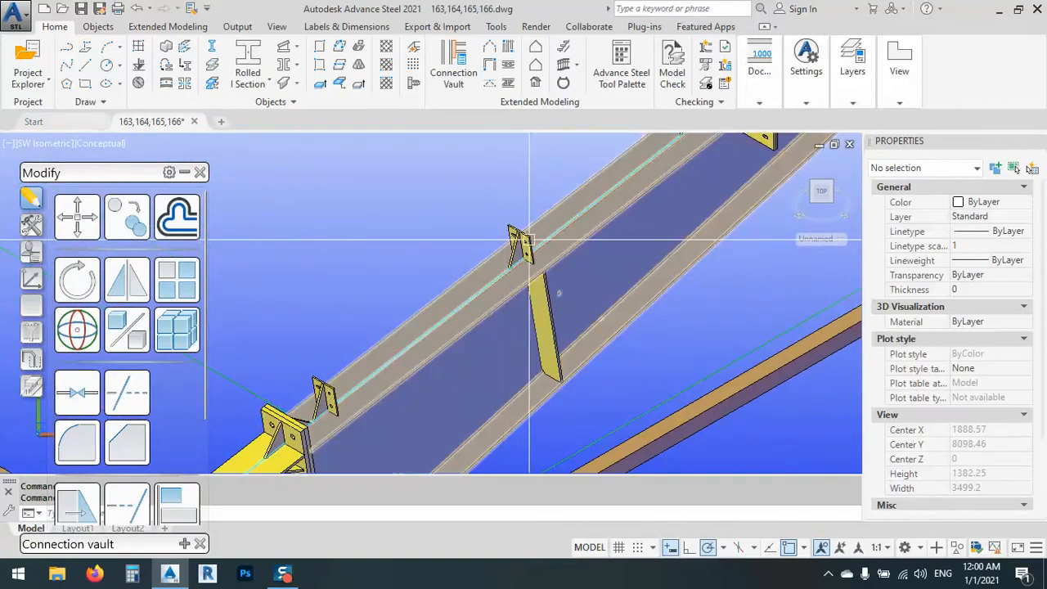
pyautogui.scroll(10, 530, 239)
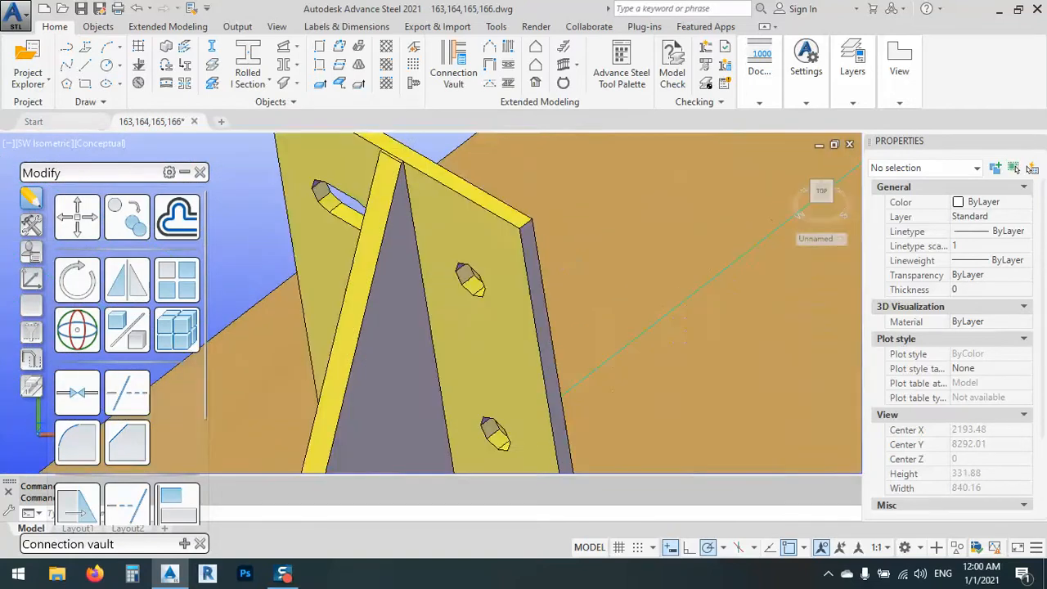
pyautogui.scroll(-10, 568, 194)
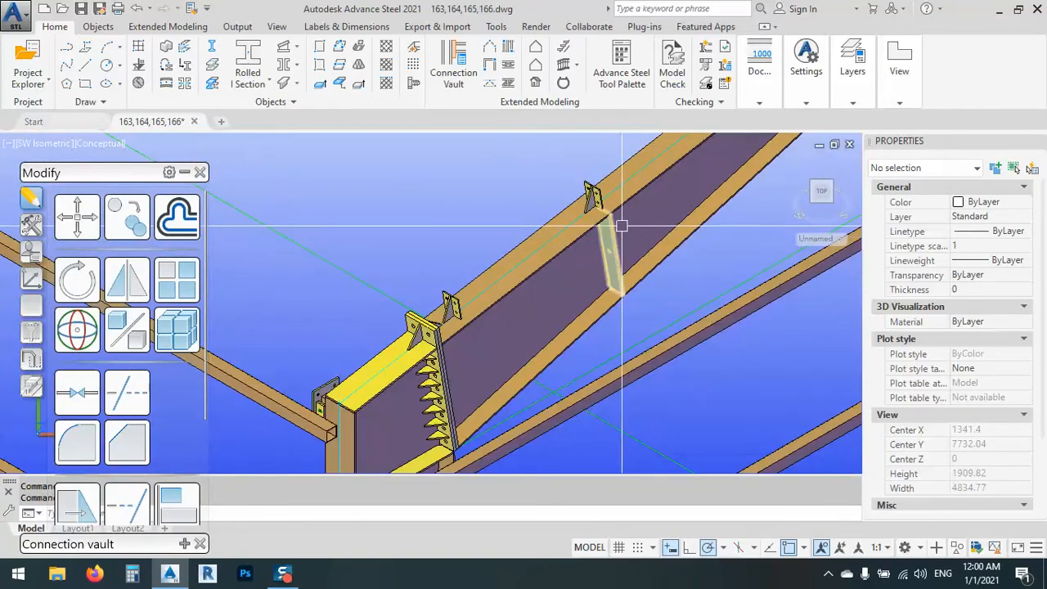
pyautogui.scroll(5, 620, 204)
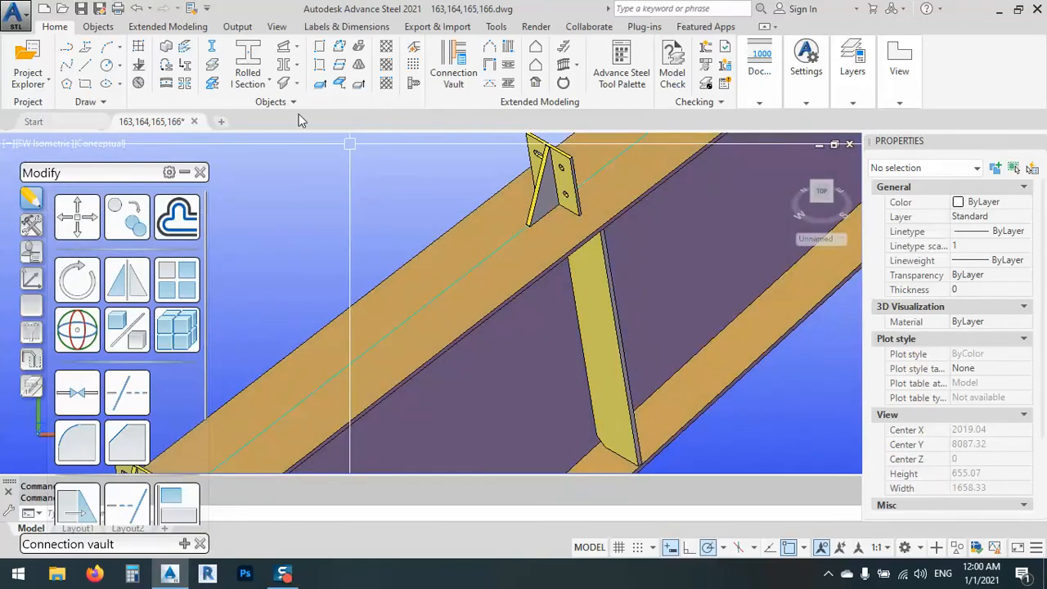
# Try to place a cold rolled section from the cleat above the second frame's rafter stiffener to the first frame's eave end-plate corner
pyautogui.click(299, 66)
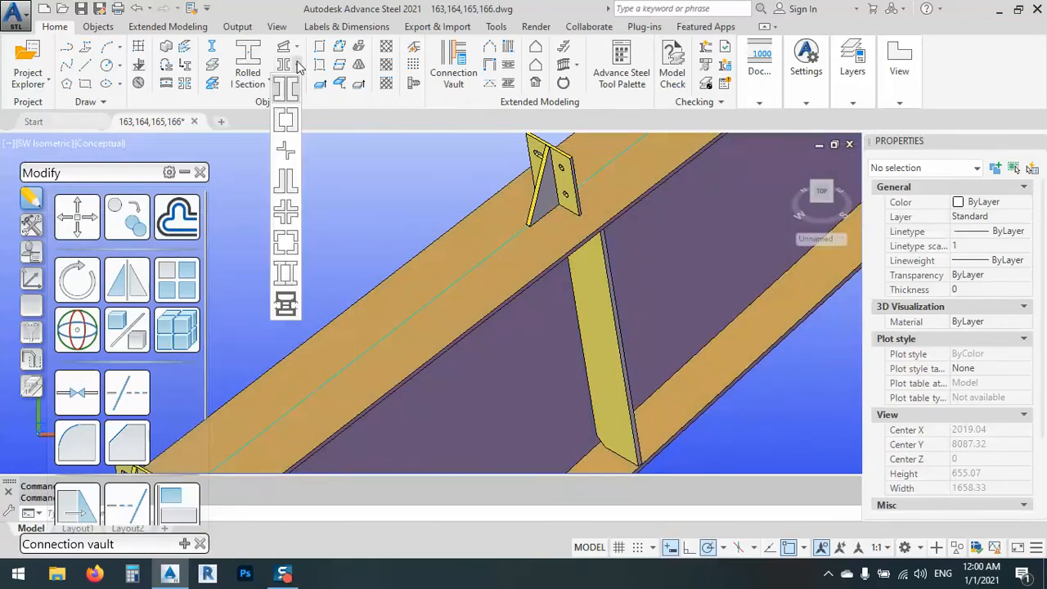
pyautogui.click(299, 65)
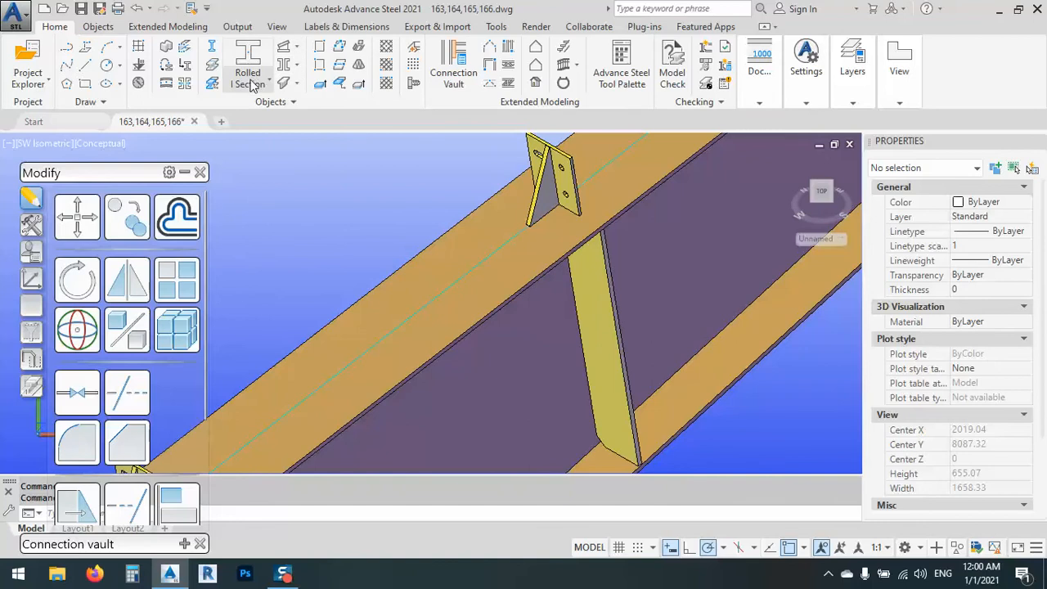
pyautogui.click(263, 81)
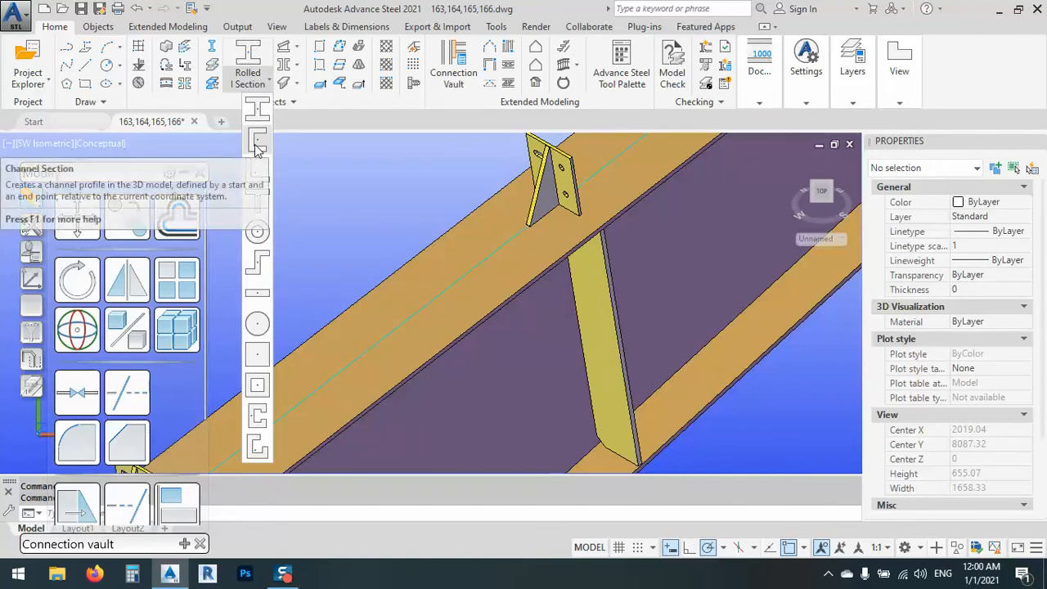
pyautogui.click(263, 421)
pyautogui.scroll(-4, 753, 433)
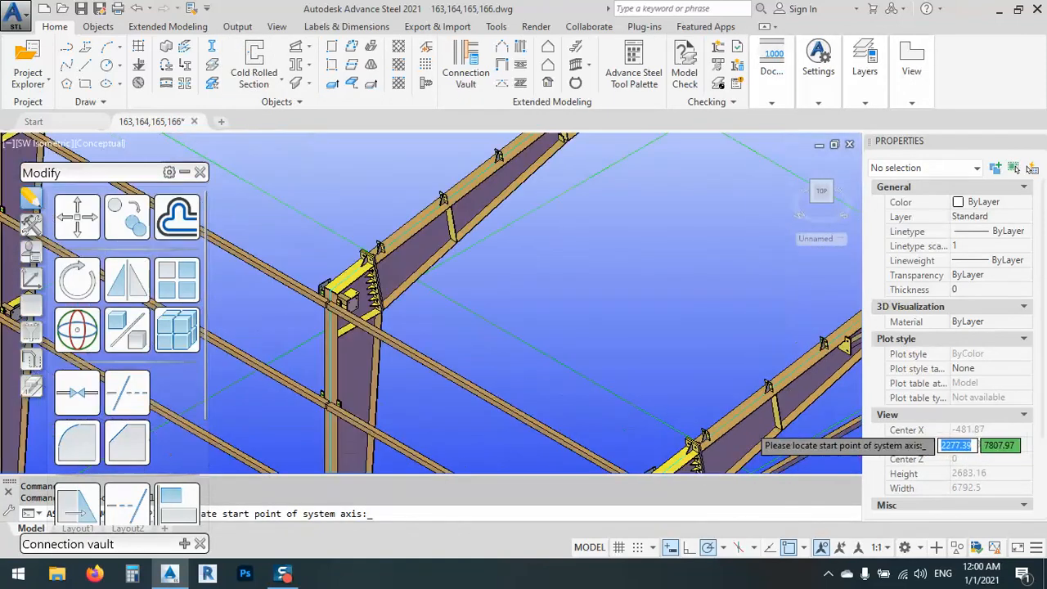
pyautogui.scroll(-3, 646, 327)
pyautogui.scroll(6, 634, 352)
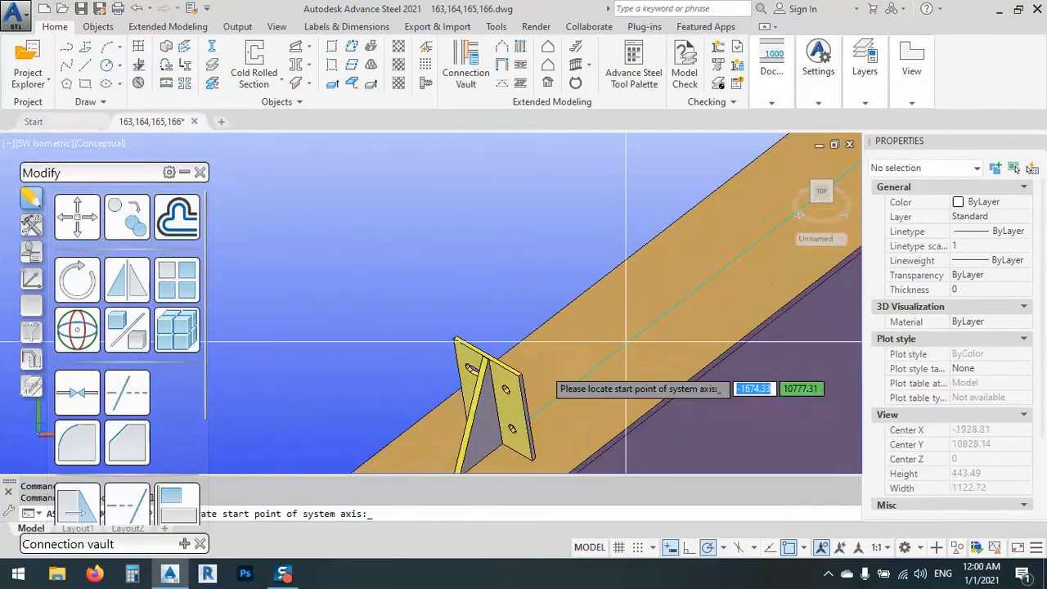
pyautogui.scroll(3, 474, 343)
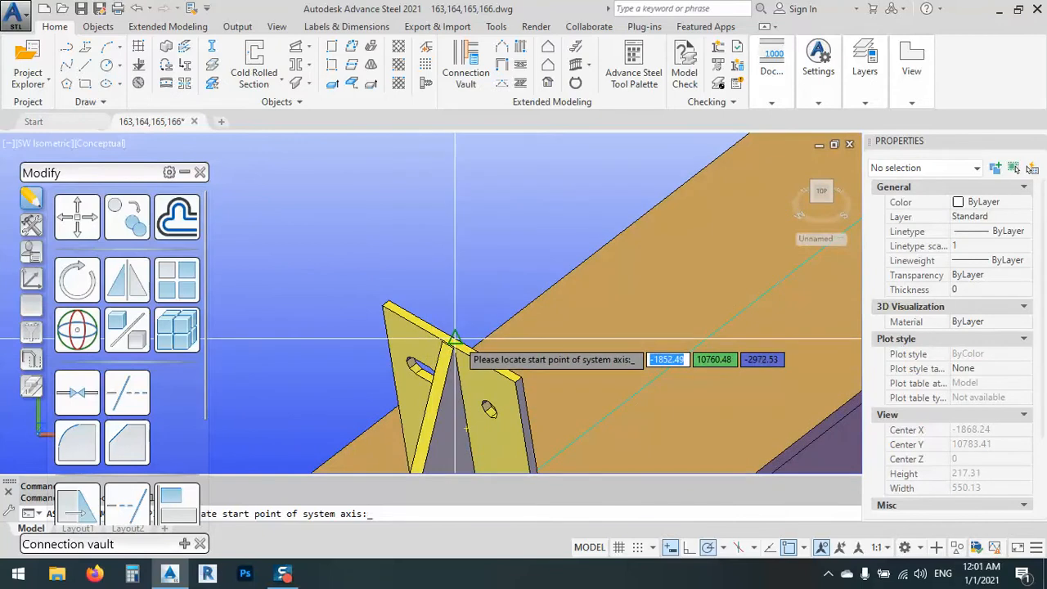
pyautogui.click(455, 337)
pyautogui.scroll(-8, 459, 225)
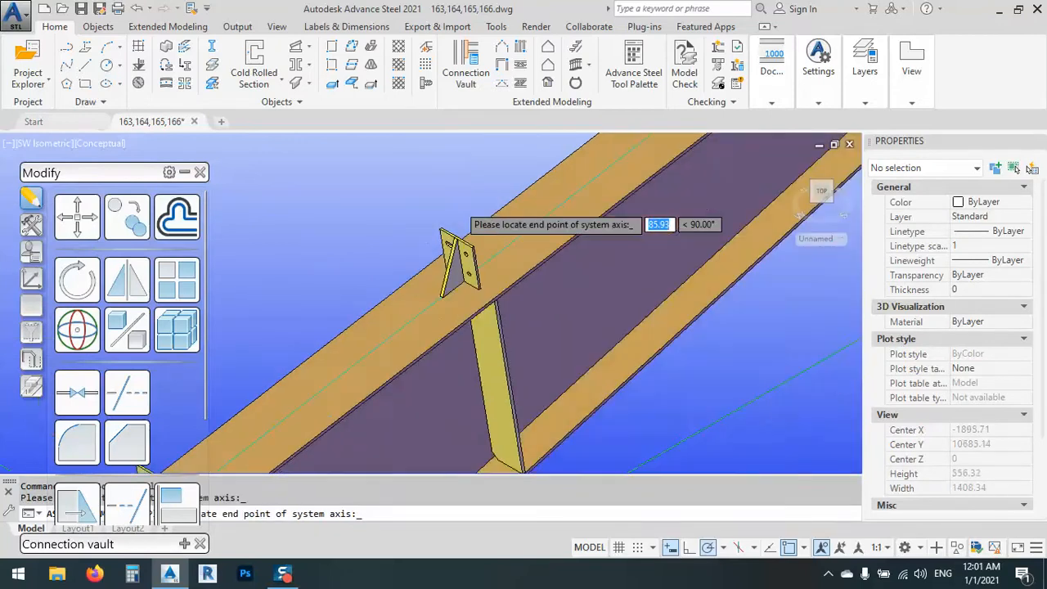
pyautogui.scroll(-6, 523, 213)
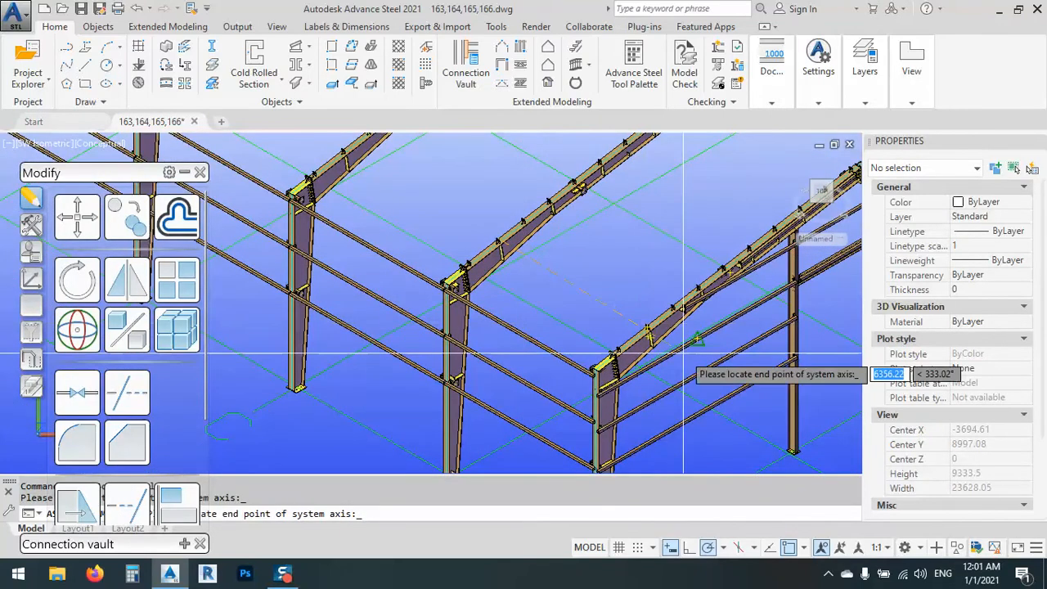
pyautogui.scroll(5, 674, 357)
pyautogui.scroll(4, 411, 462)
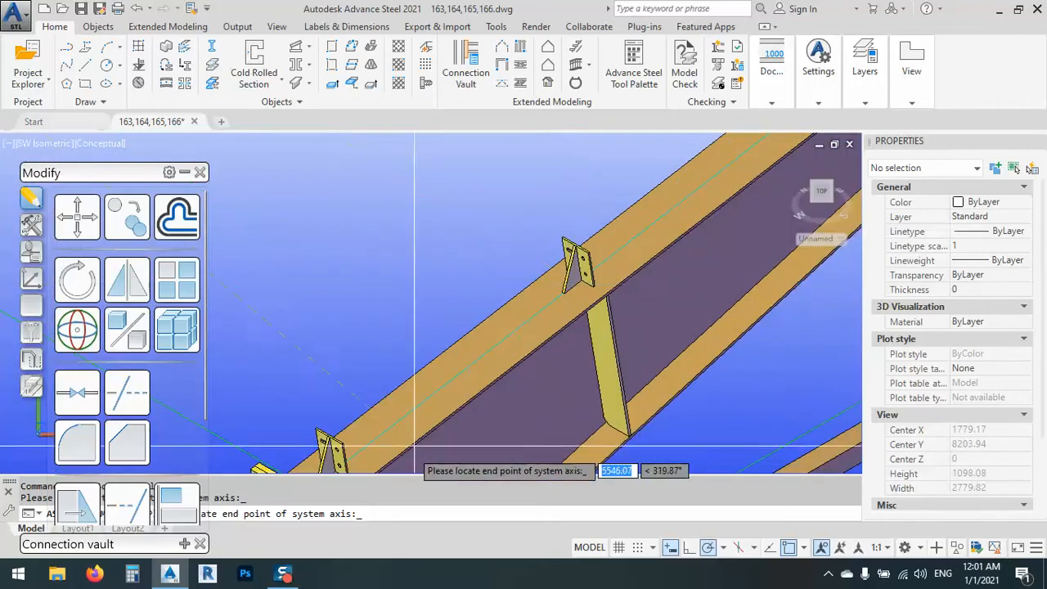
pyautogui.moveTo(410, 462); pyautogui.dragTo(464, 354, button='middle')
pyautogui.scroll(5, 464, 354)
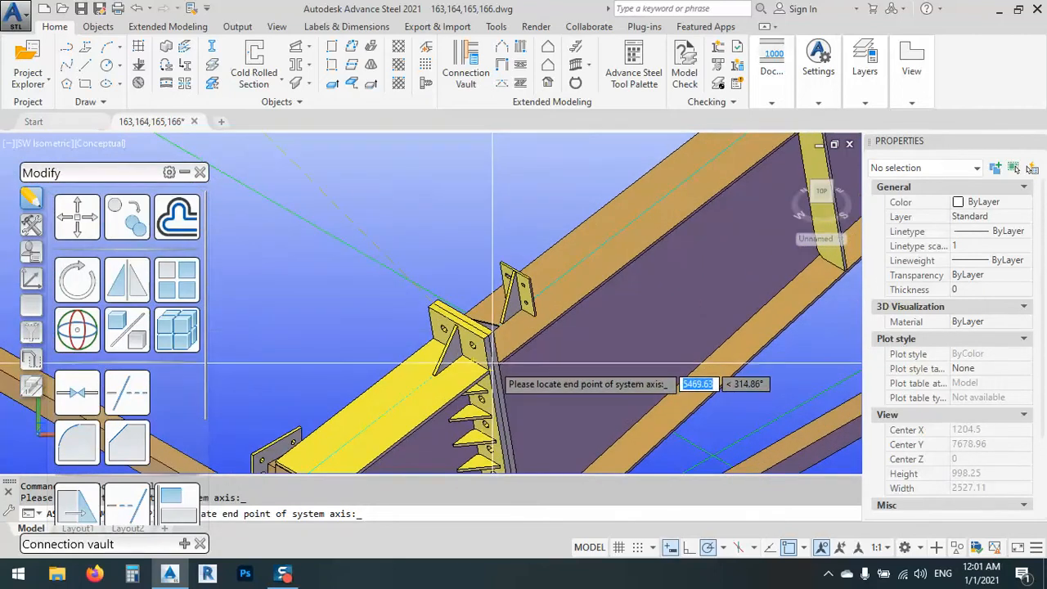
pyautogui.scroll(6, 505, 366)
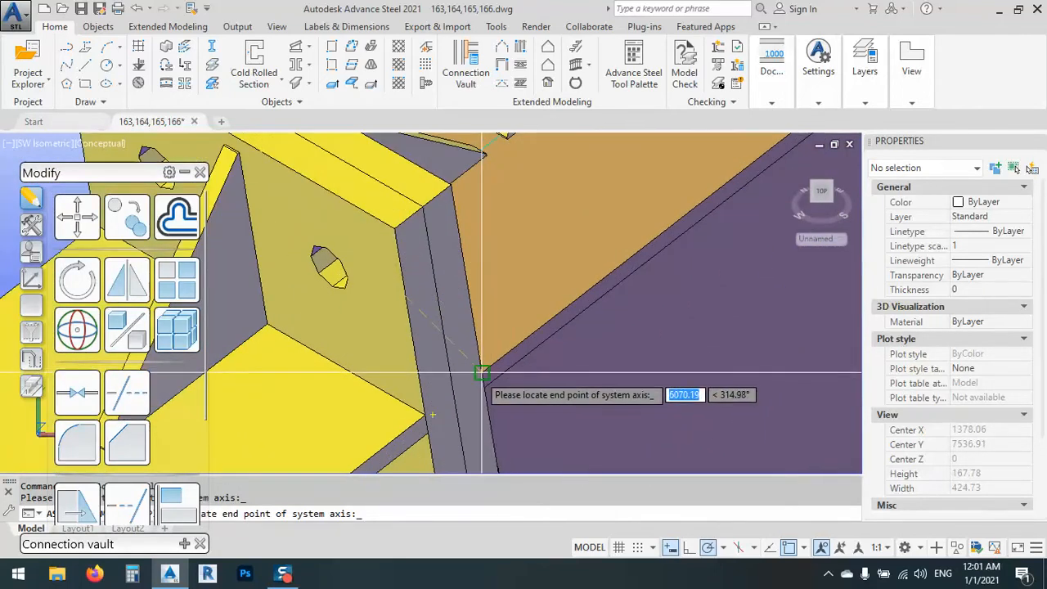
pyautogui.click(482, 373)
pyautogui.scroll(-10, 483, 385)
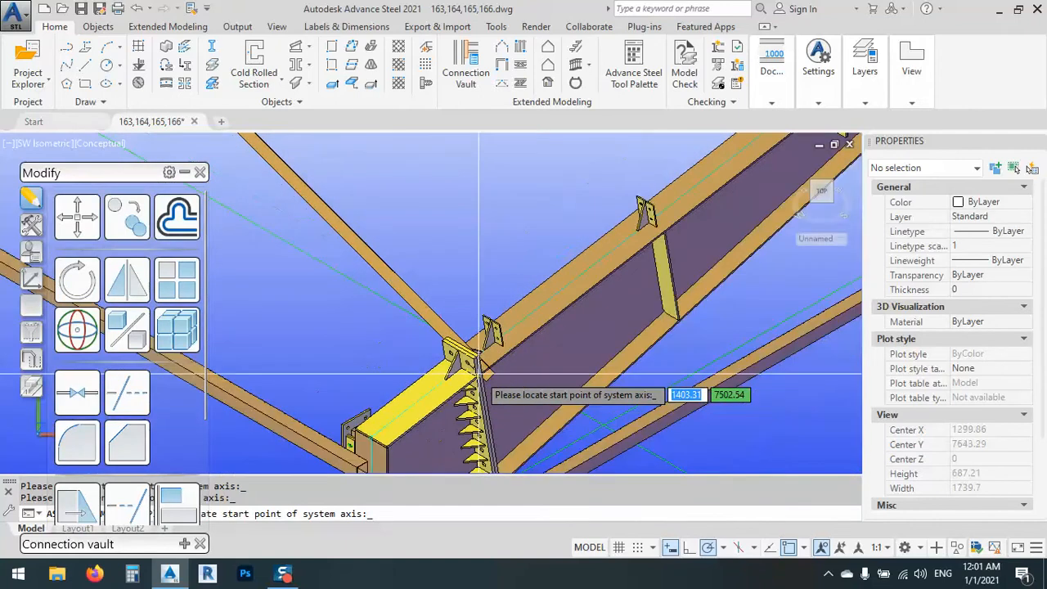
pyautogui.scroll(-6, 540, 362)
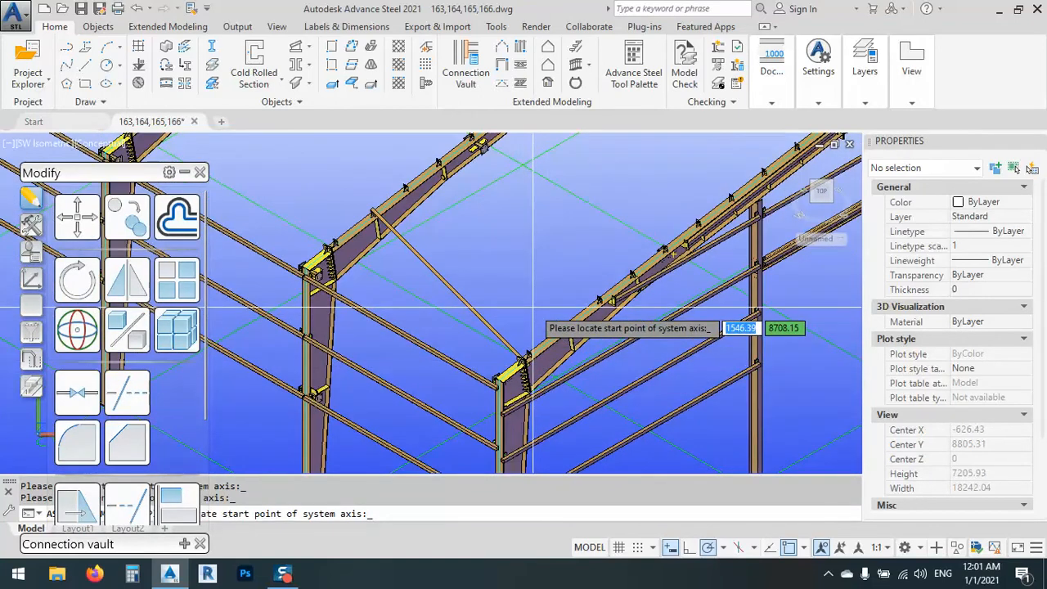
# End the section placement and delete the diagonal cold rolled beam between the first two frames
pyautogui.hotkey('ctrl', 'z')
pyautogui.hotkey('ctrl', 'z')
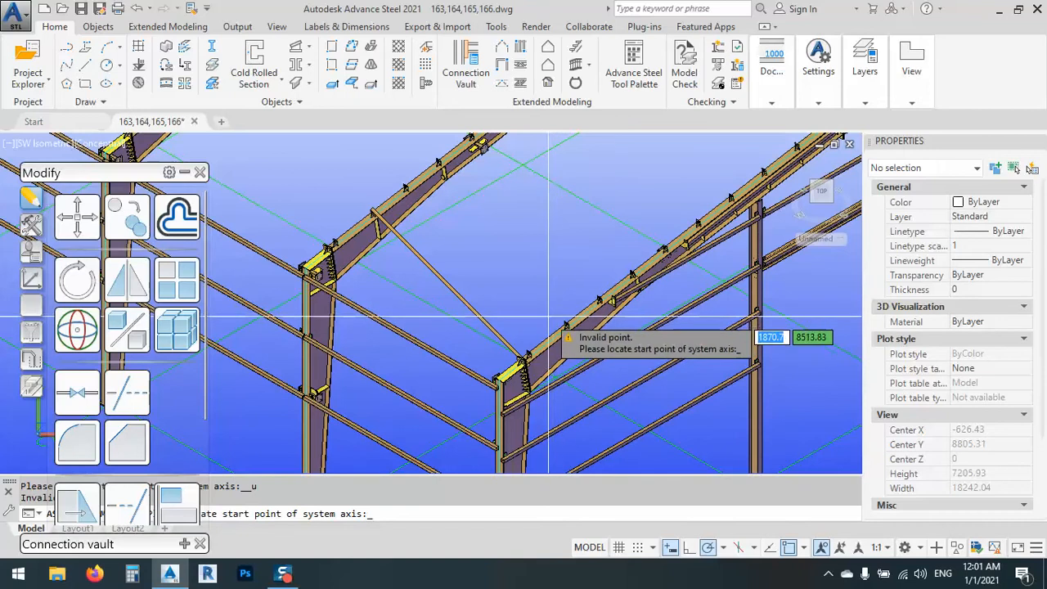
pyautogui.press('Escape')
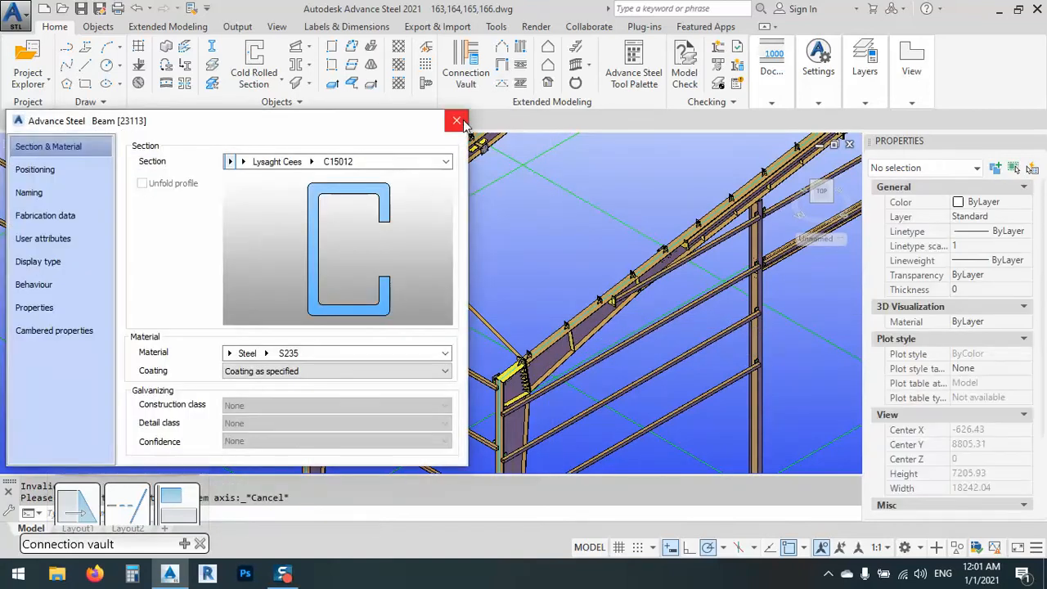
pyautogui.click(457, 121)
pyautogui.click(384, 211)
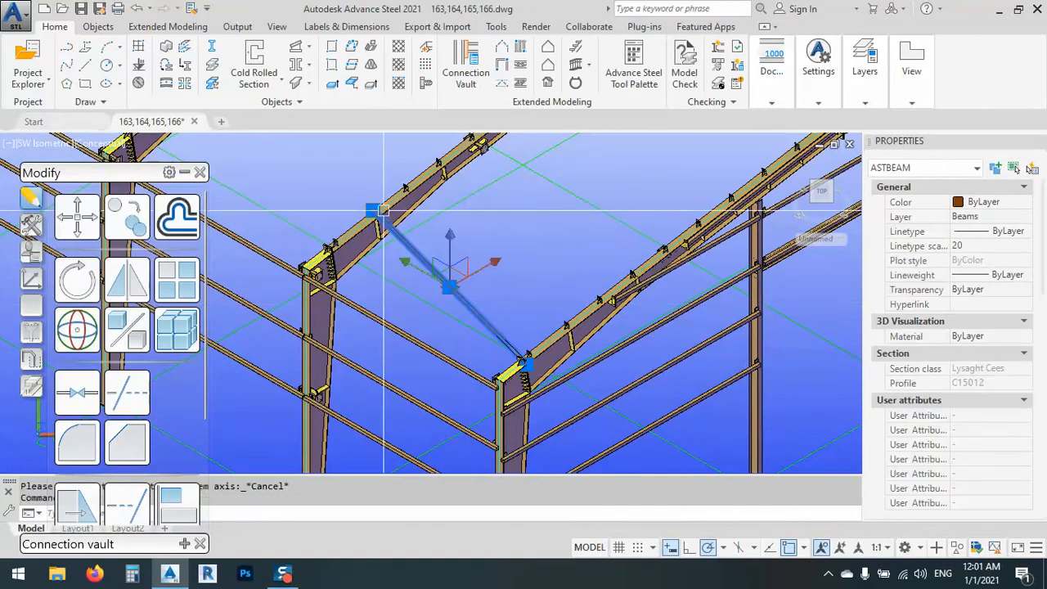
pyautogui.press('Delete')
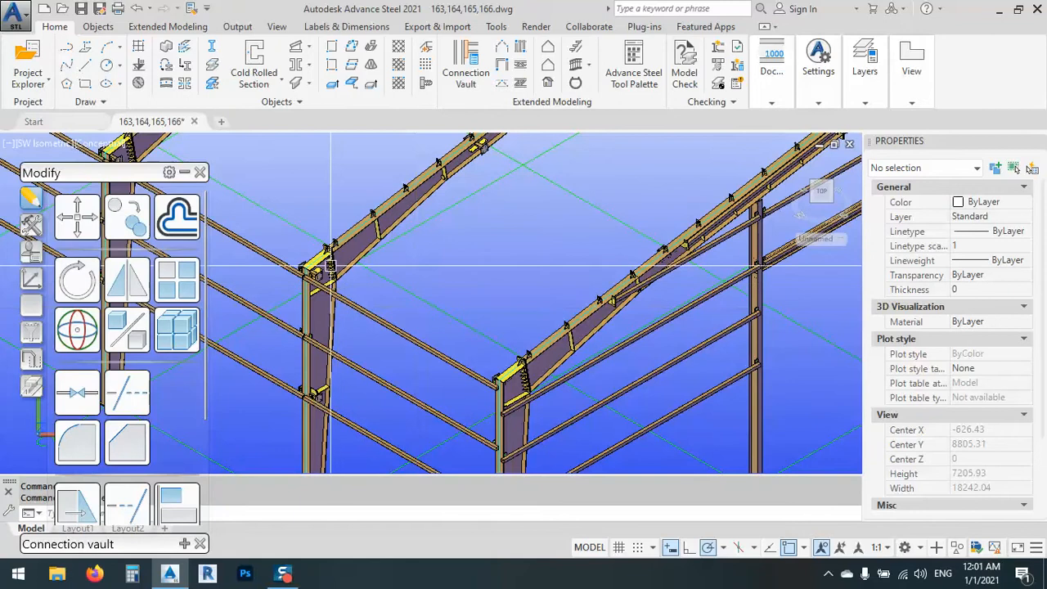
pyautogui.click(256, 52)
pyautogui.scroll(5, 378, 218)
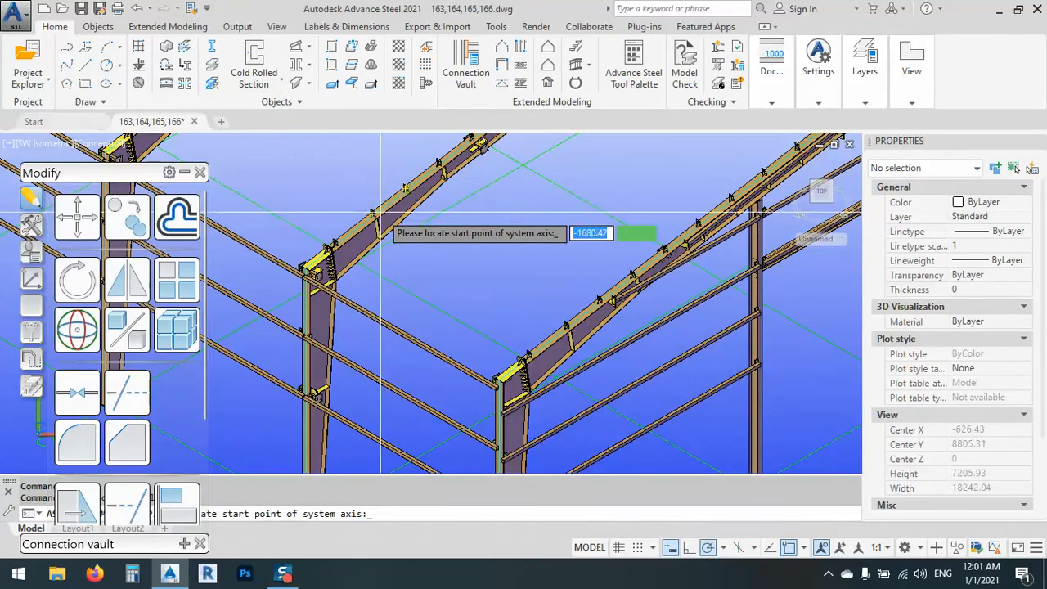
pyautogui.scroll(10, 375, 211)
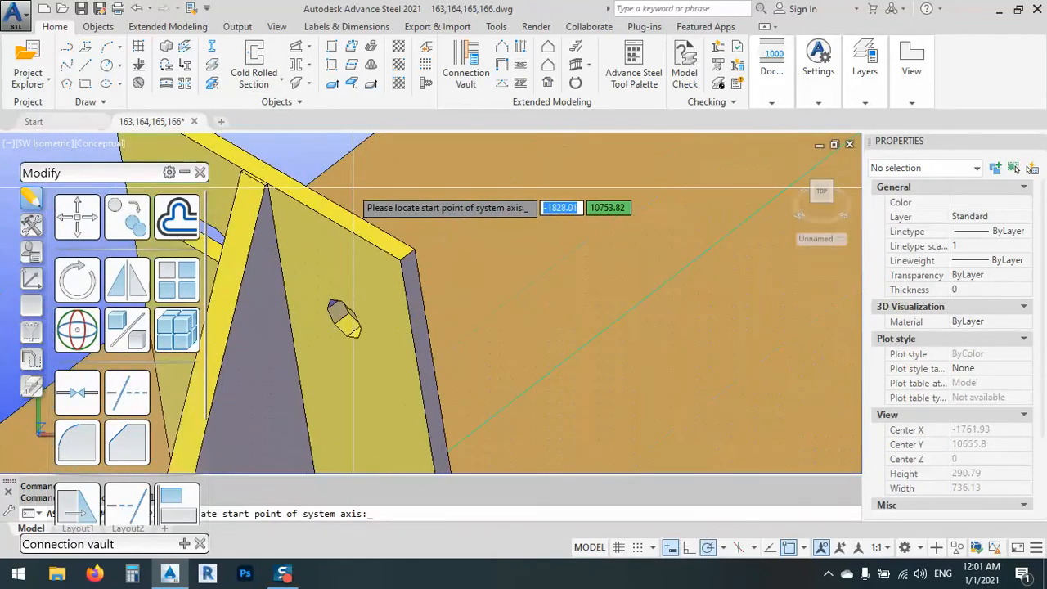
pyautogui.click(270, 163)
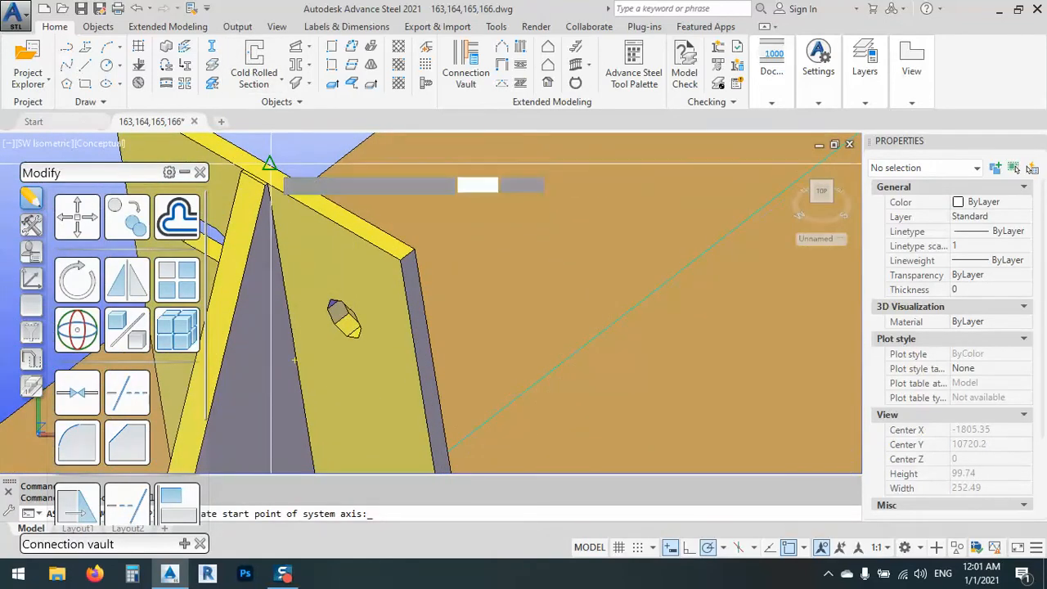
pyautogui.scroll(-5, 292, 161)
pyautogui.scroll(-15, 292, 161)
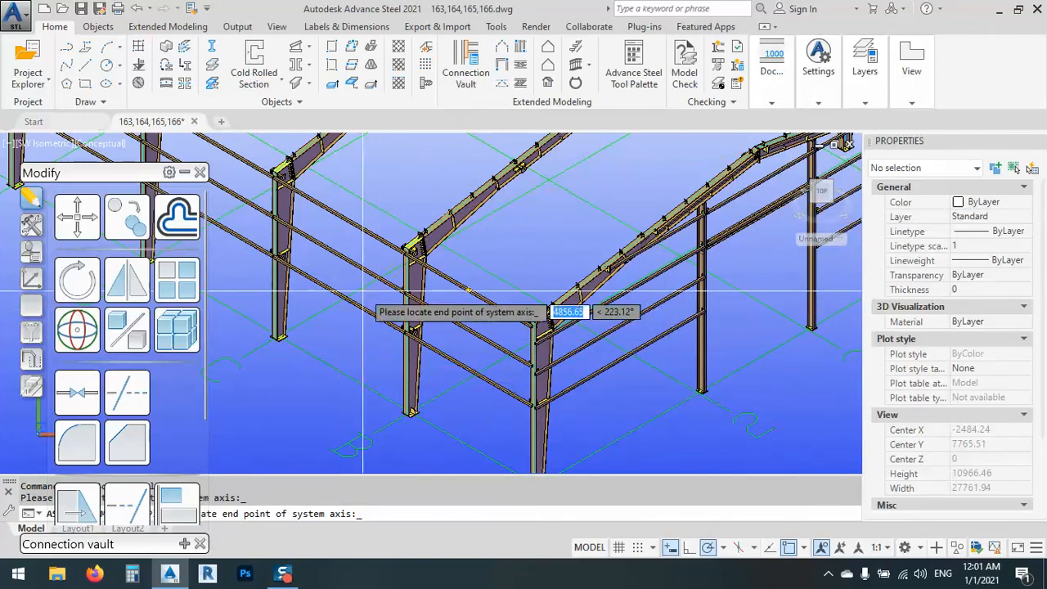
pyautogui.press('Escape')
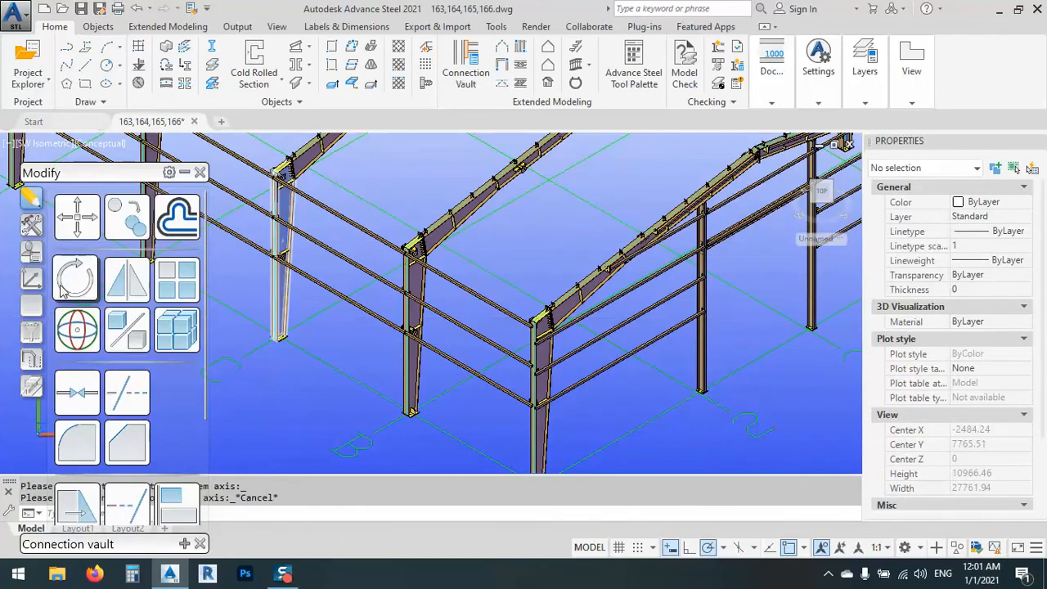
# Reset the coordinate system to World and move the floating tool palette upward
pyautogui.click(29, 282)
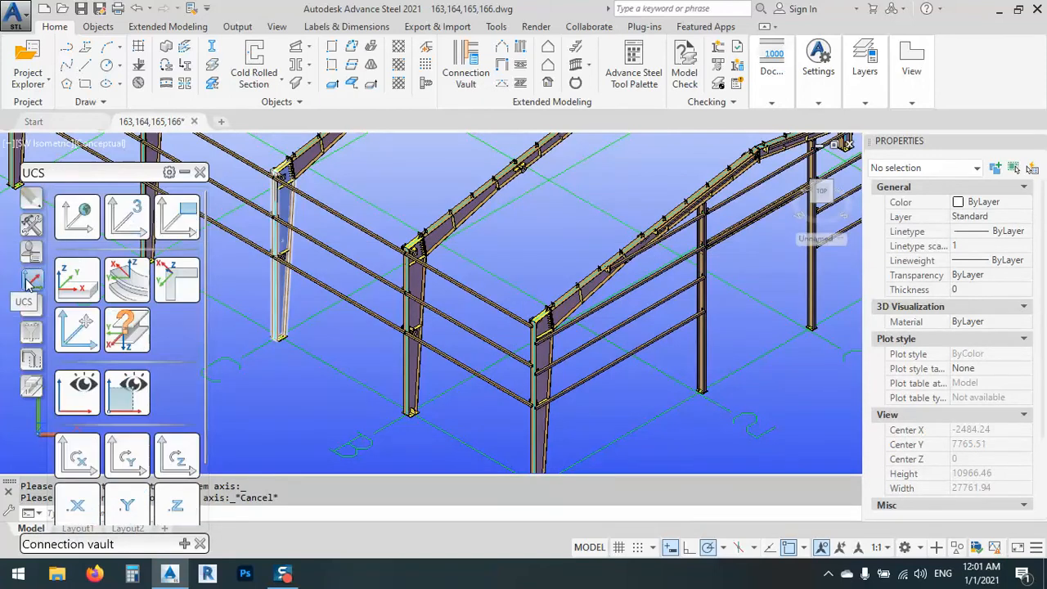
pyautogui.click(78, 221)
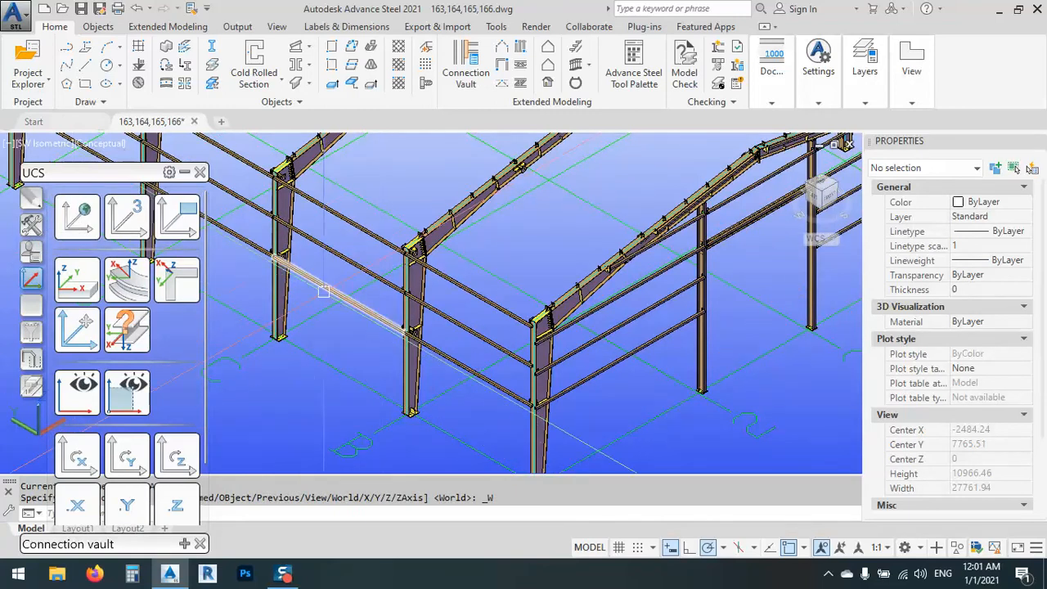
pyautogui.moveTo(106, 173); pyautogui.dragTo(103, 132)
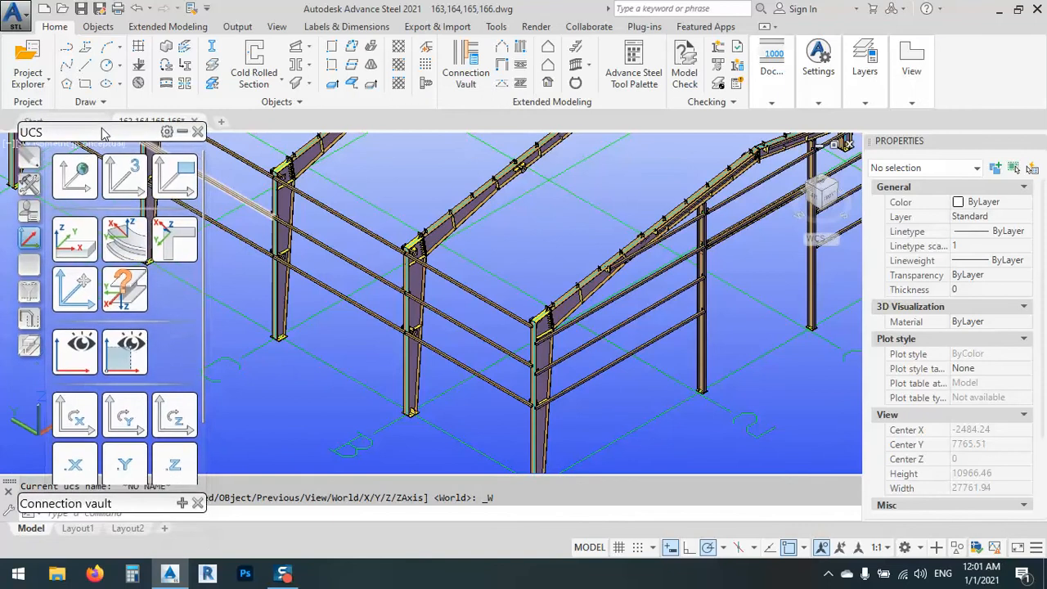
# Start a cold rolled C-section at the top-edge midpoint of the cleat above the second frame's rafter stiffener
pyautogui.click(256, 53)
pyautogui.scroll(4, 458, 220)
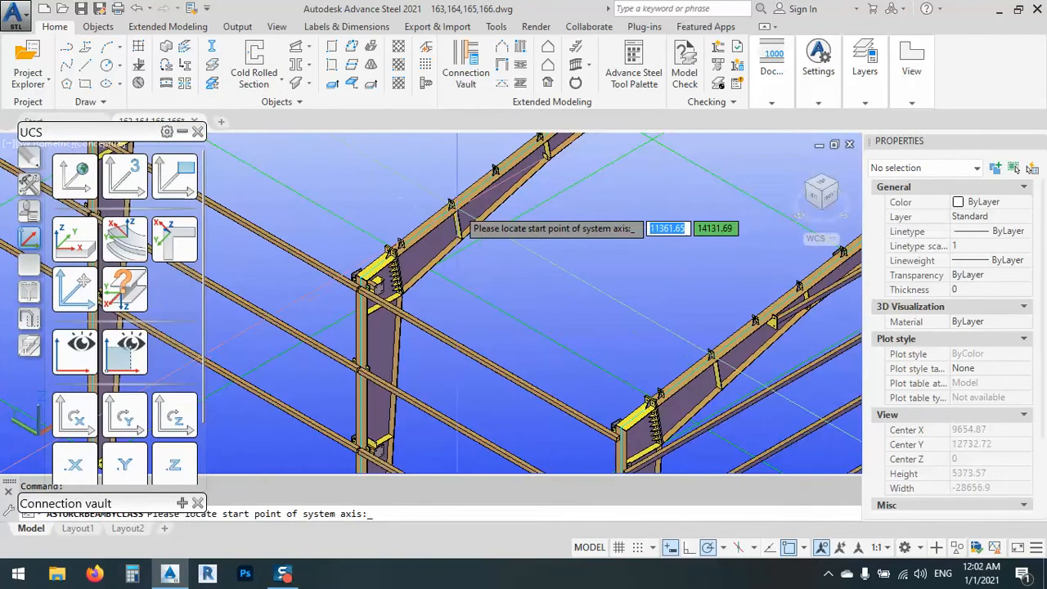
pyautogui.scroll(12, 456, 220)
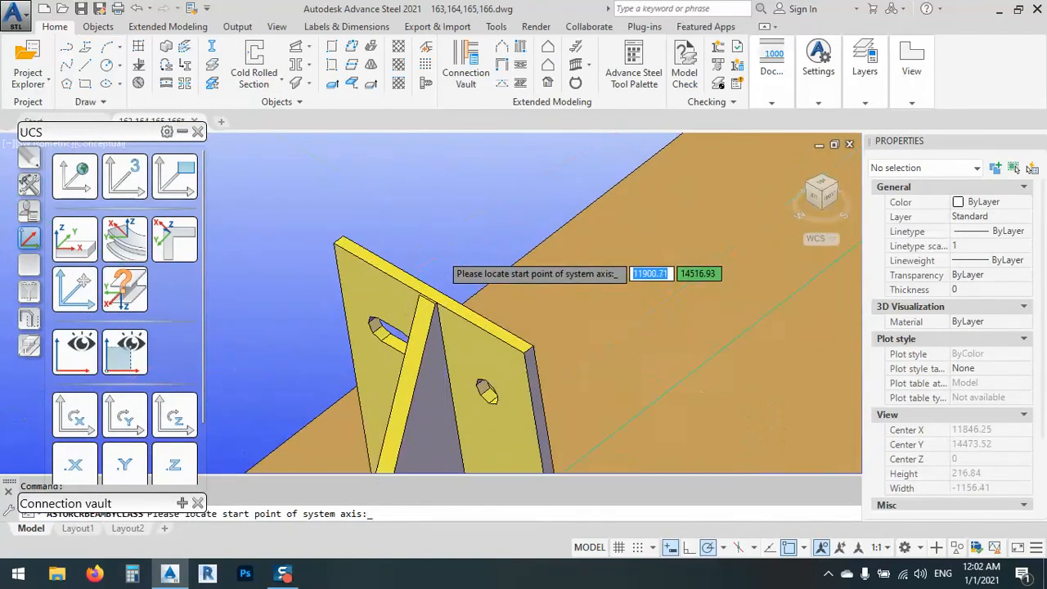
pyautogui.scroll(4, 440, 254)
pyautogui.click(436, 333)
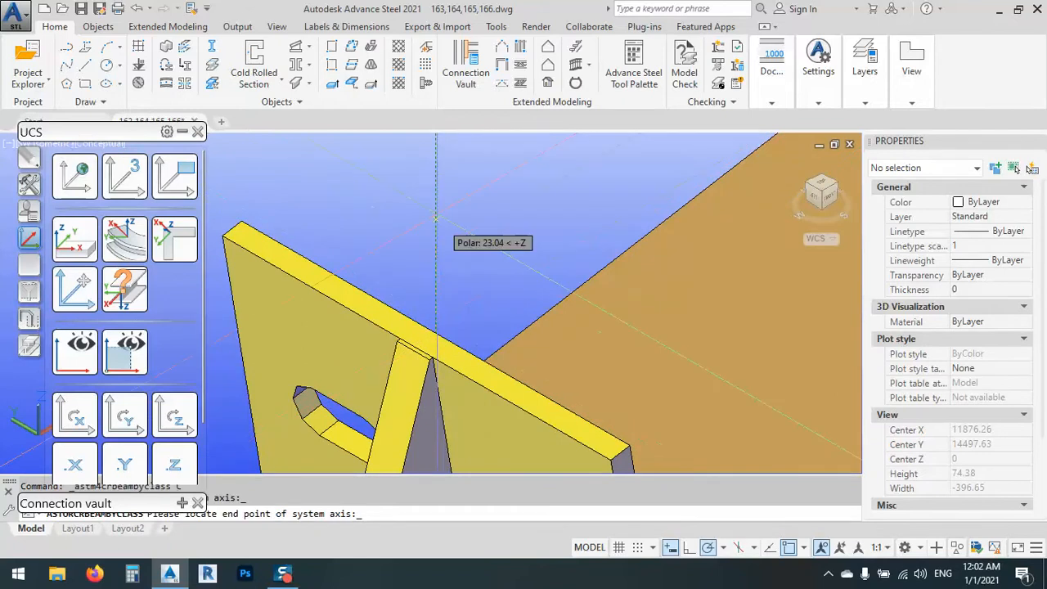
pyautogui.scroll(-15, 442, 220)
pyautogui.scroll(-3, 630, 327)
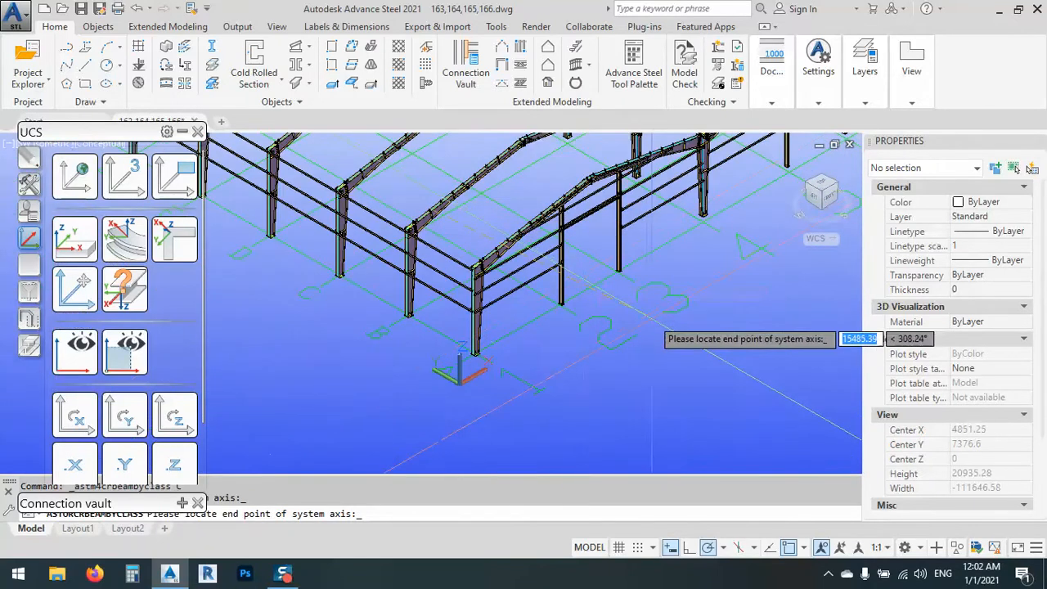
# Finish the C-section with an .xz filter of 0, taking Y from the outer flange edge of the first frame's rafter
pyautogui.moveTo(92, 135); pyautogui.dragTo(115, 12)
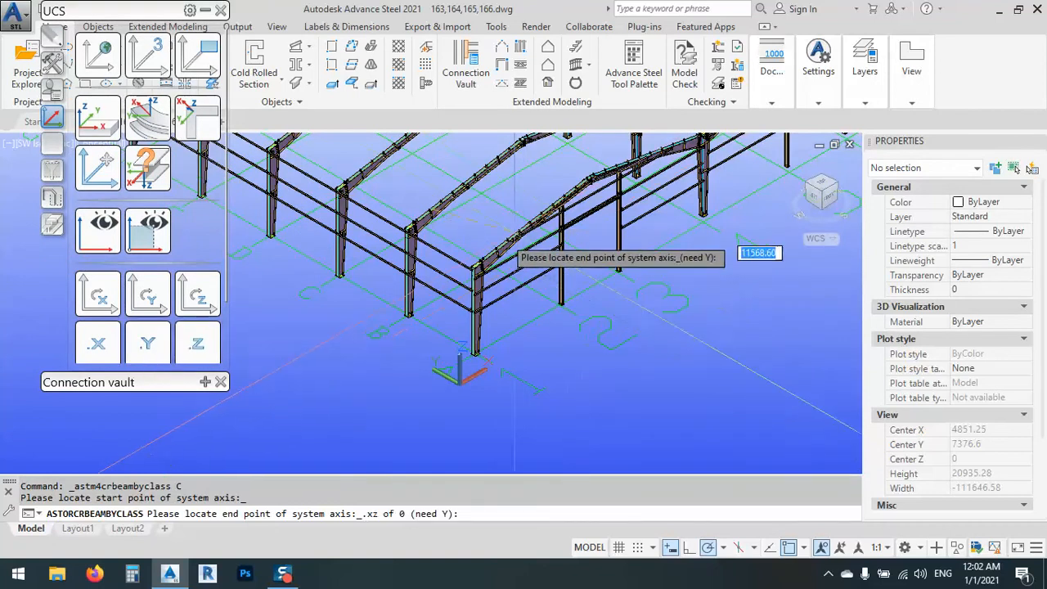
pyautogui.scroll(5, 450, 302)
pyautogui.scroll(3, 453, 303)
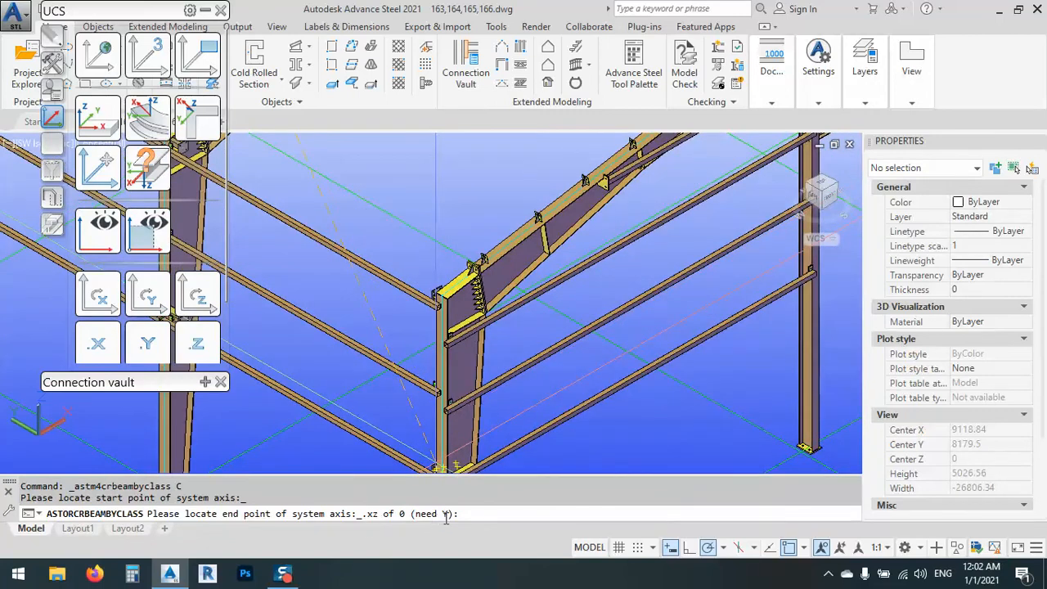
pyautogui.scroll(5, 457, 324)
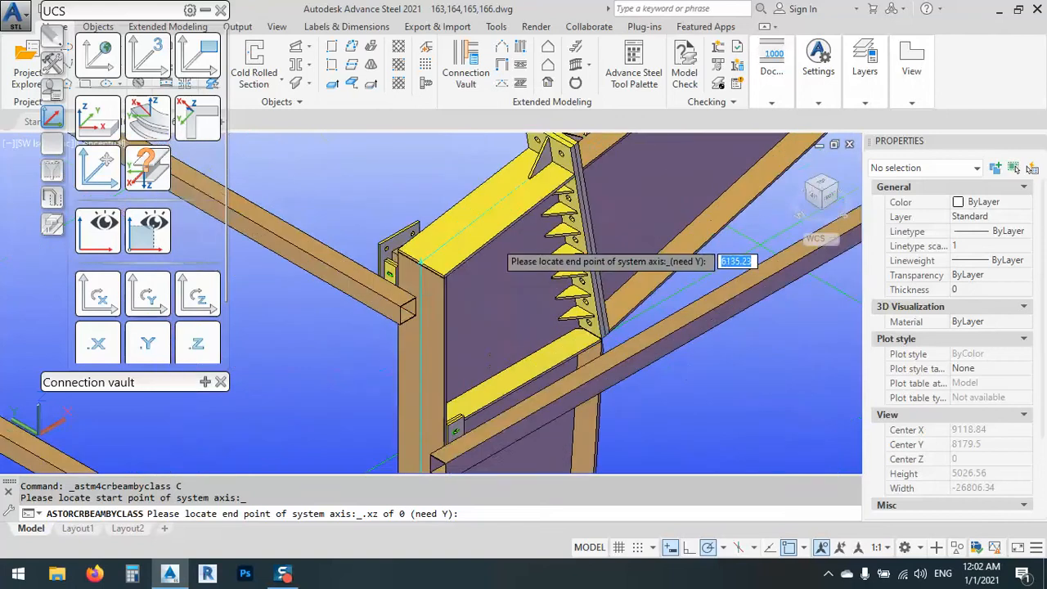
pyautogui.scroll(8, 622, 198)
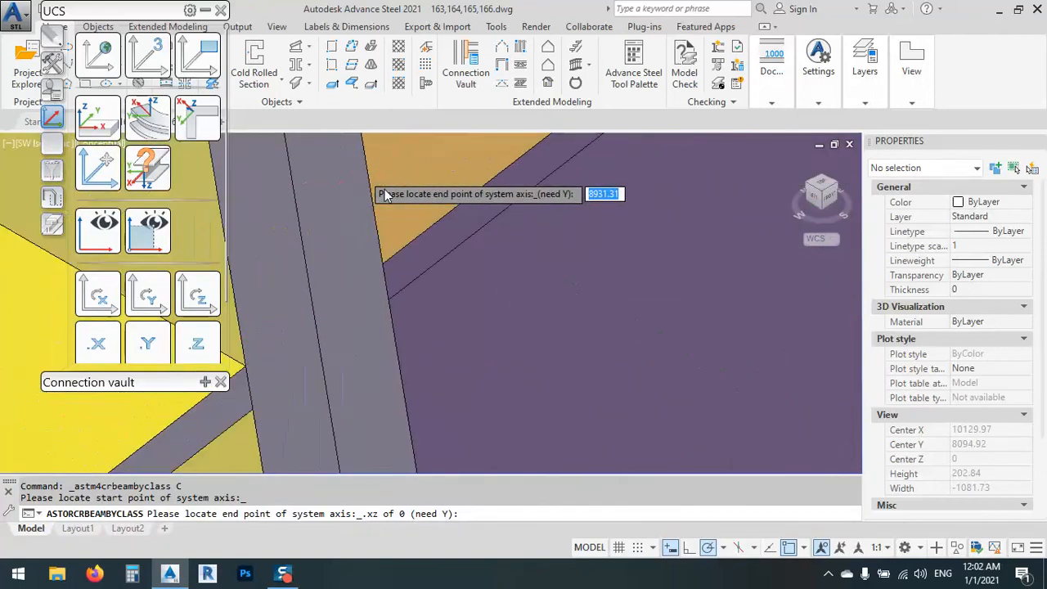
pyautogui.click(382, 263)
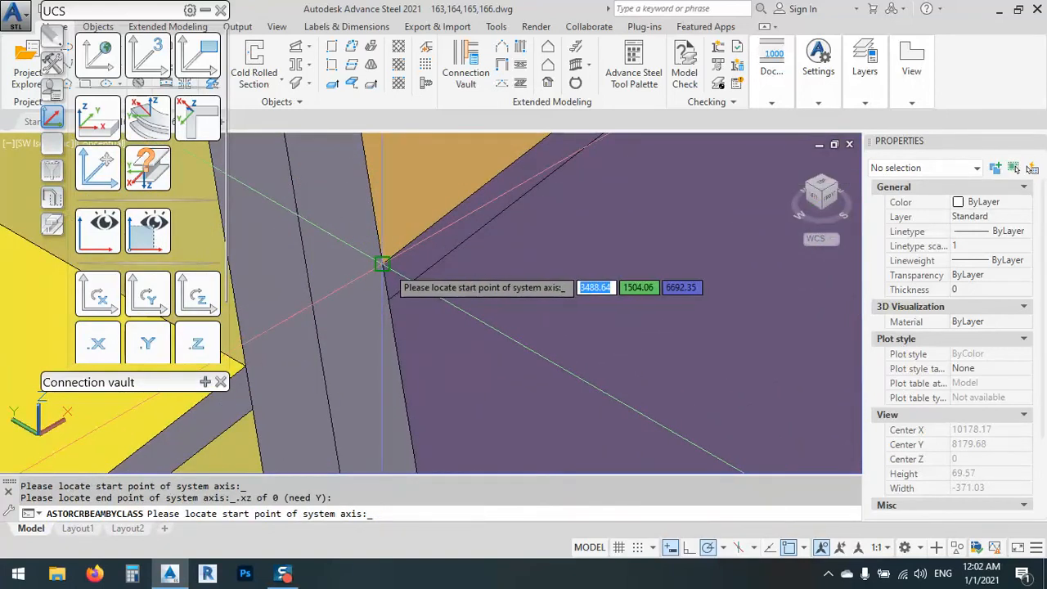
# Examine the new purlin's end at the first frame's rafter cleat and end the section placement
pyautogui.scroll(-3, 489, 396)
pyautogui.scroll(-5, 489, 396)
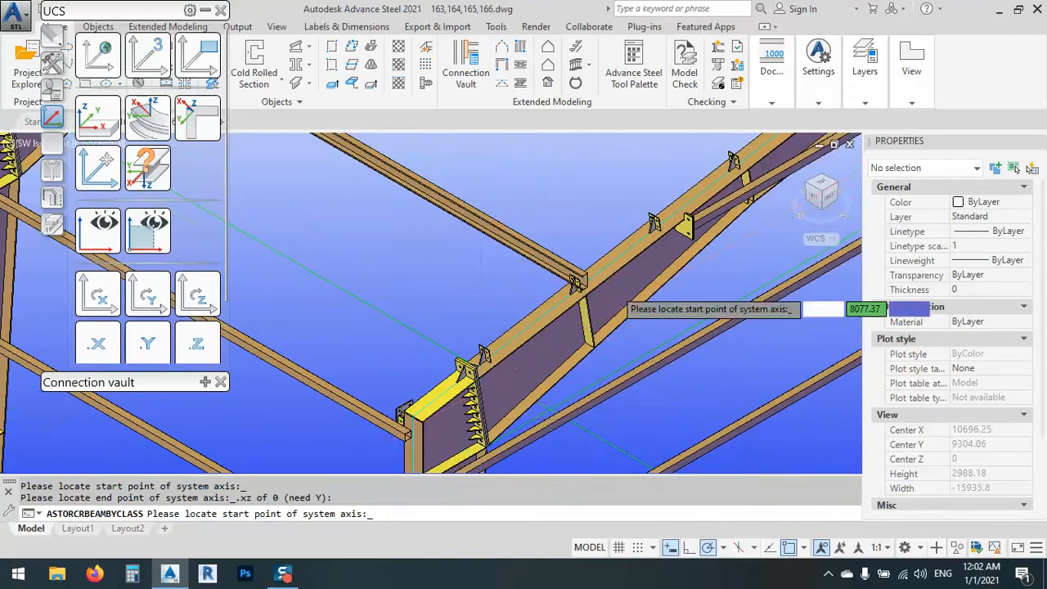
pyautogui.scroll(2, 482, 364)
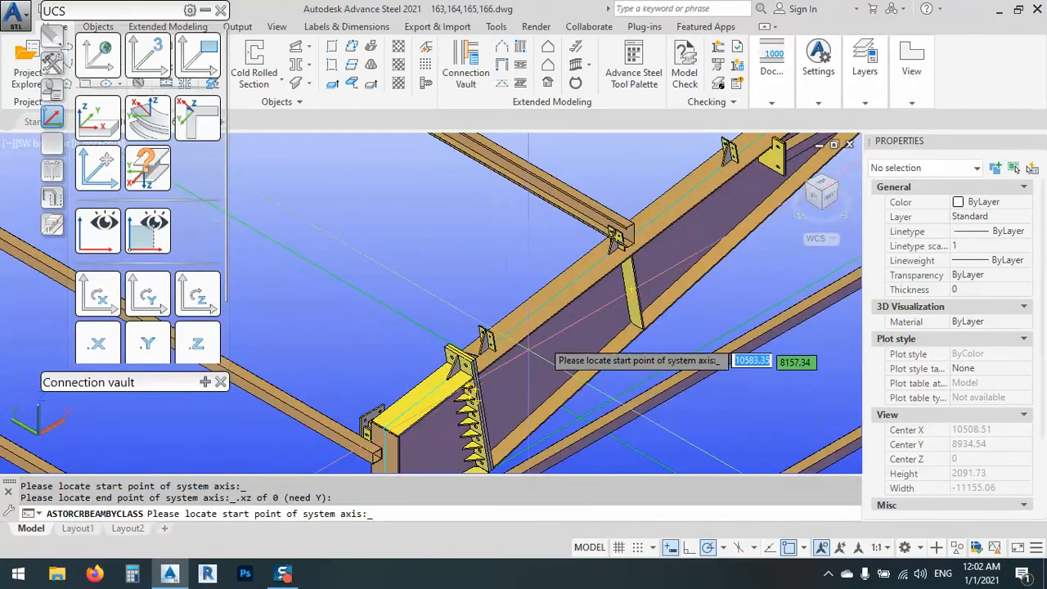
pyautogui.scroll(4, 626, 230)
pyautogui.scroll(-8, 693, 315)
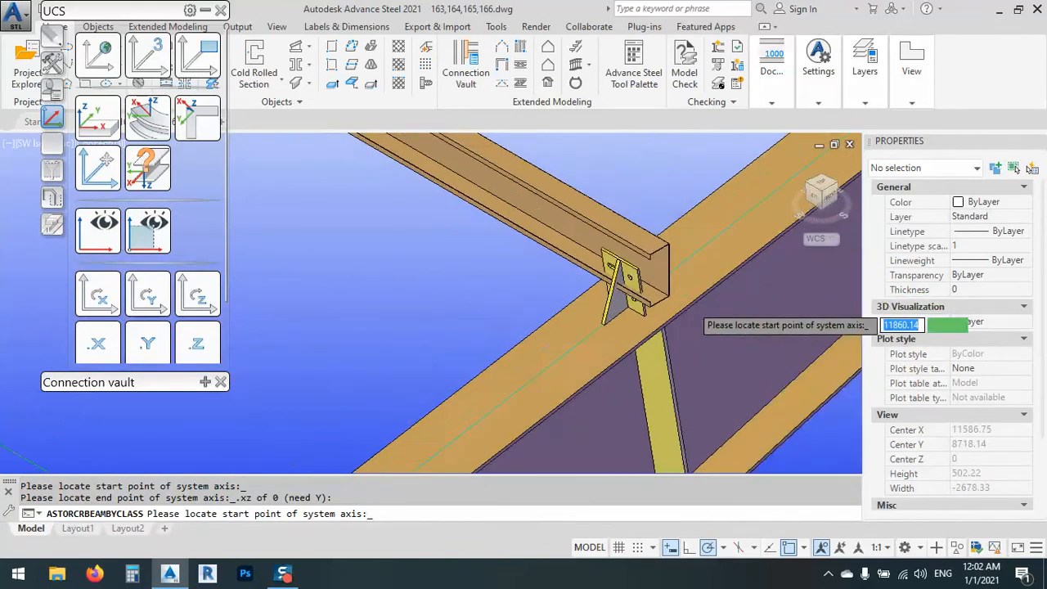
pyautogui.scroll(4, 692, 335)
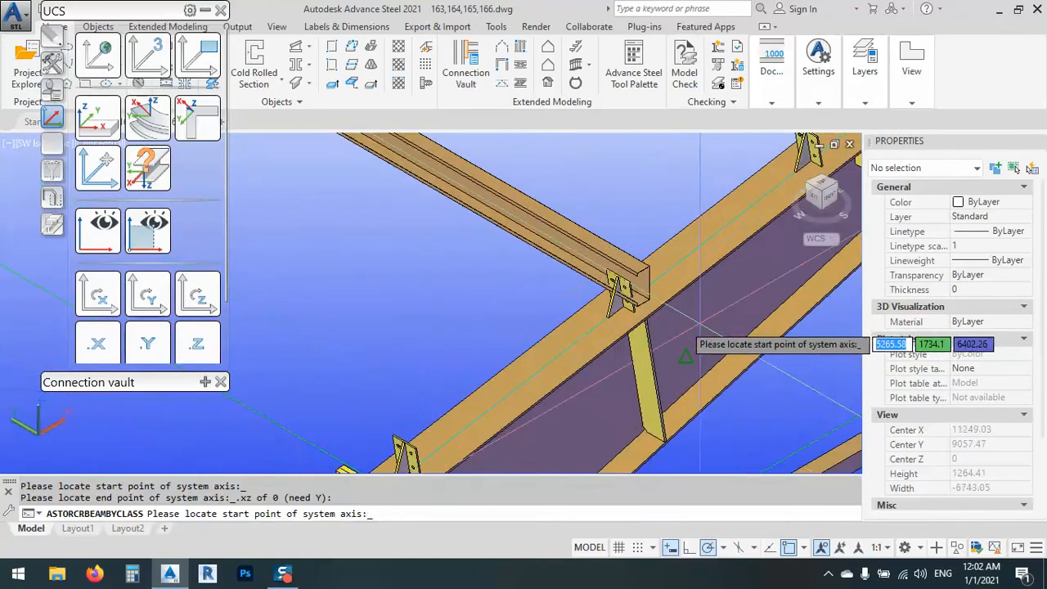
pyautogui.press('Escape')
# Set the purlin's angle to 180 degrees and its offset reference to the lower-left point of the section grid
pyautogui.doubleClick(536, 319)
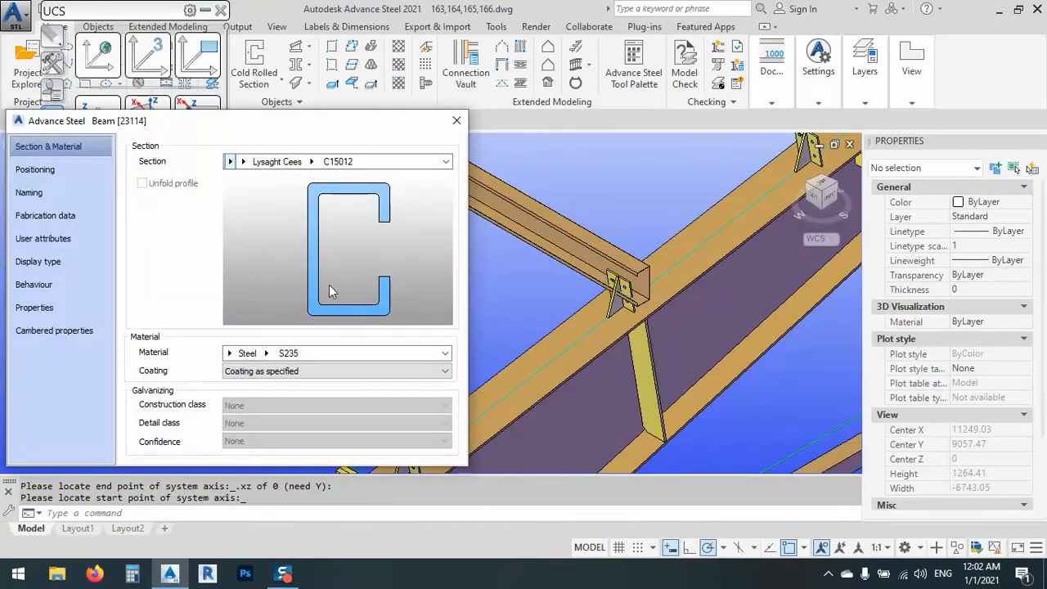
pyautogui.click(66, 168)
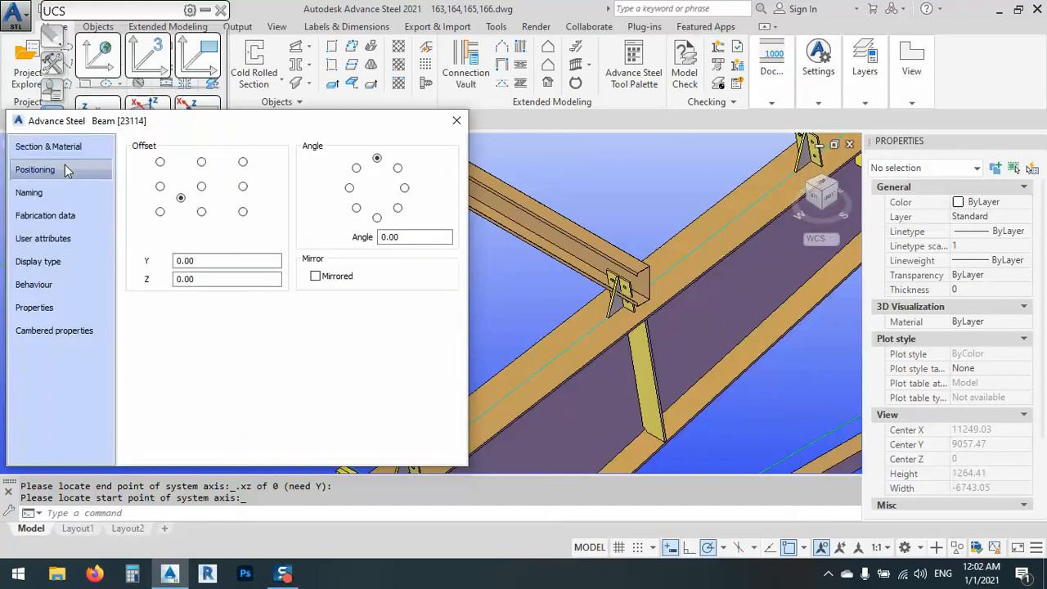
pyautogui.click(161, 187)
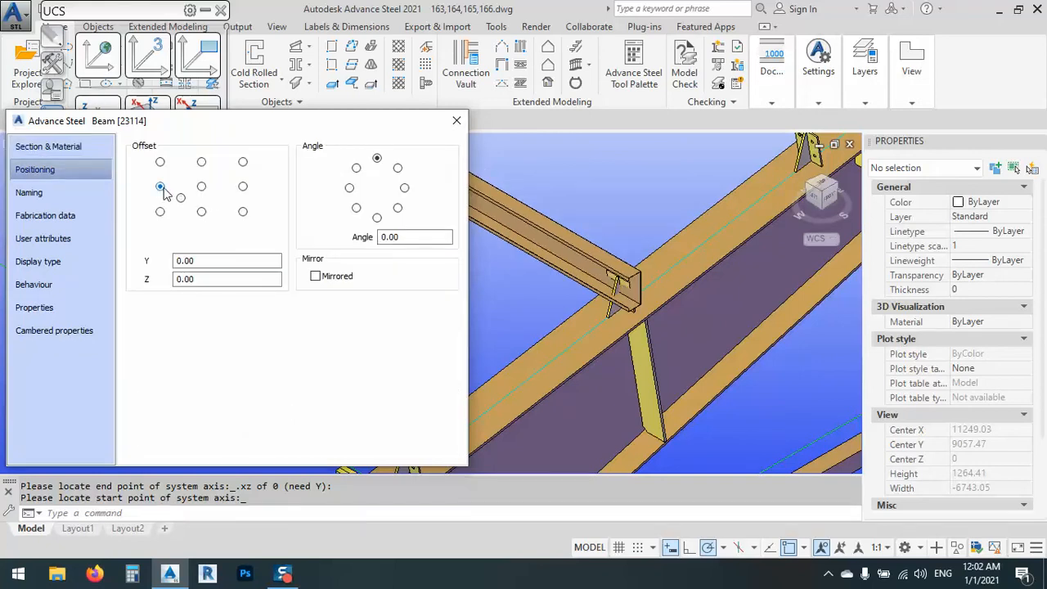
pyautogui.click(243, 187)
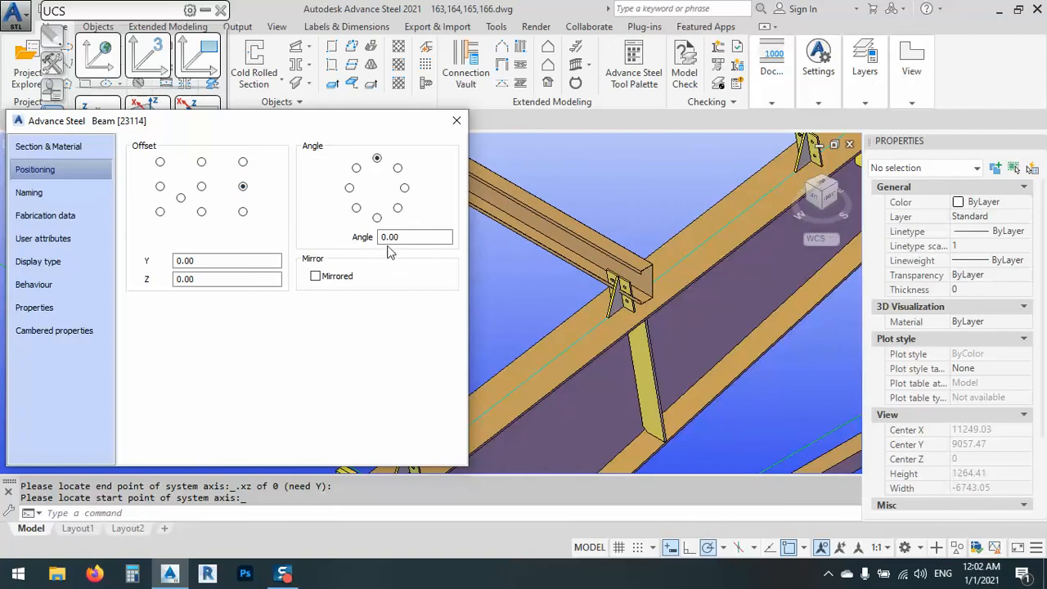
pyautogui.click(377, 218)
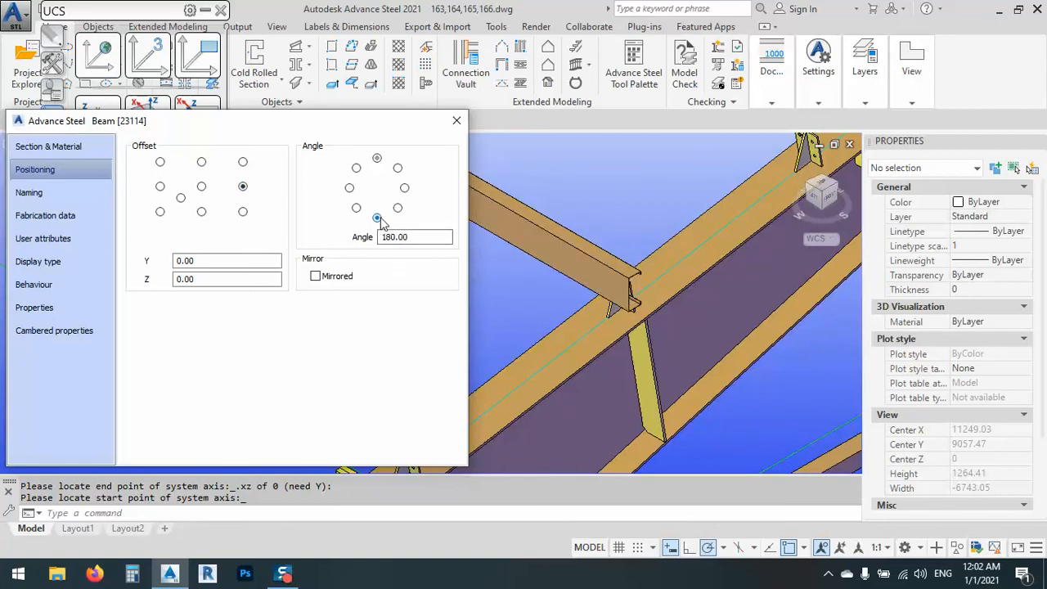
pyautogui.click(202, 187)
pyautogui.click(202, 213)
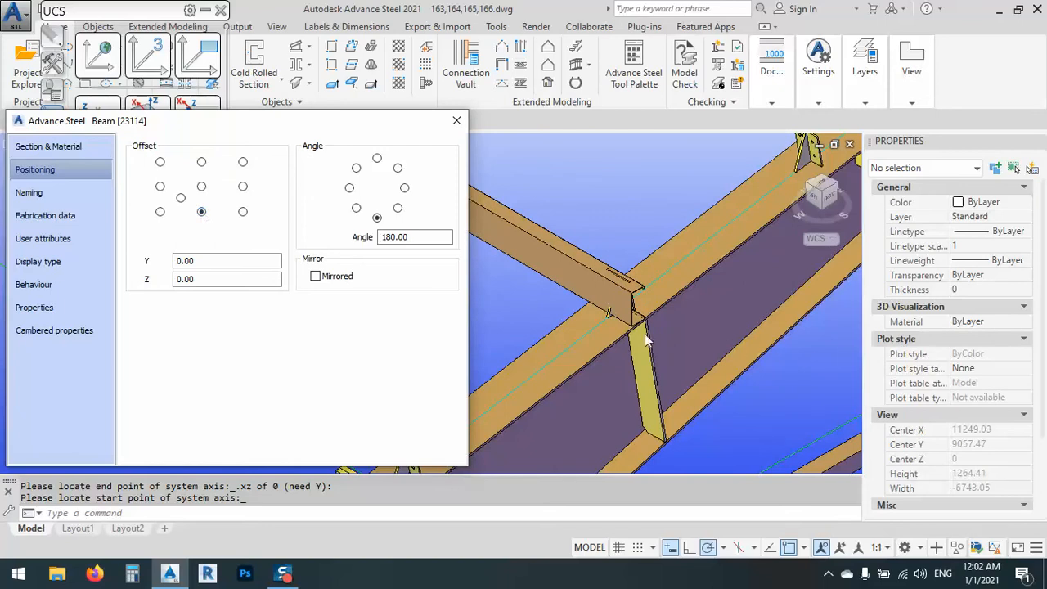
pyautogui.click(160, 213)
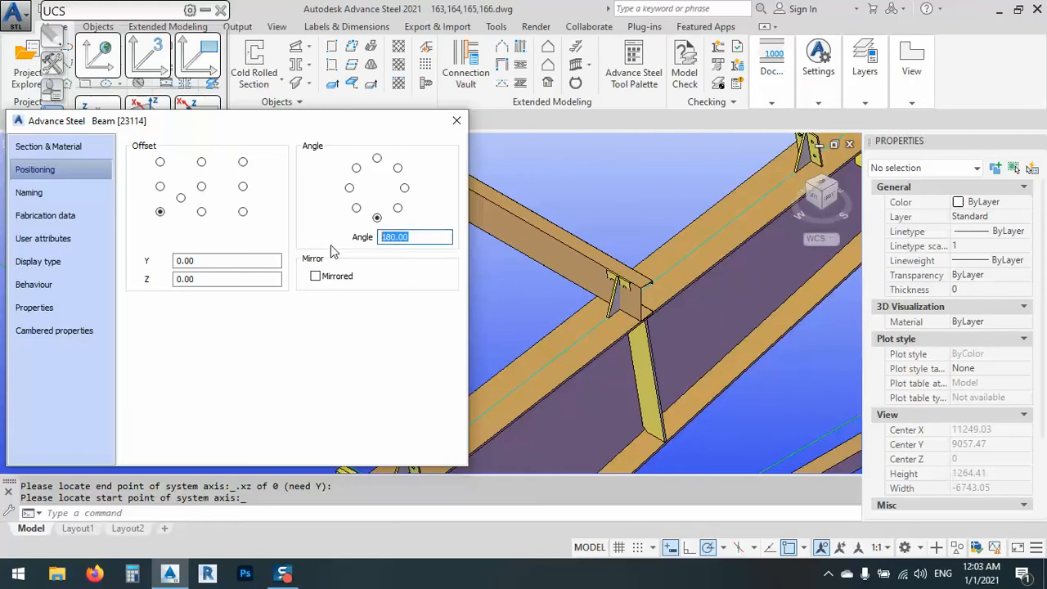
# Set the purlin's angle to -170 degrees and close its properties
pyautogui.write('178')
pyautogui.press('Return')
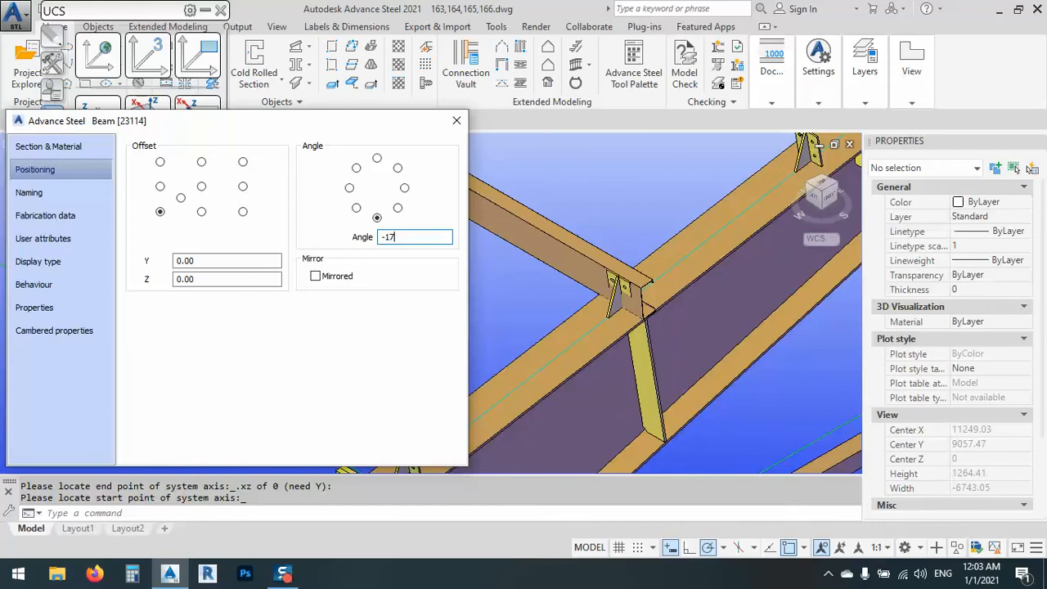
pyautogui.press('Return')
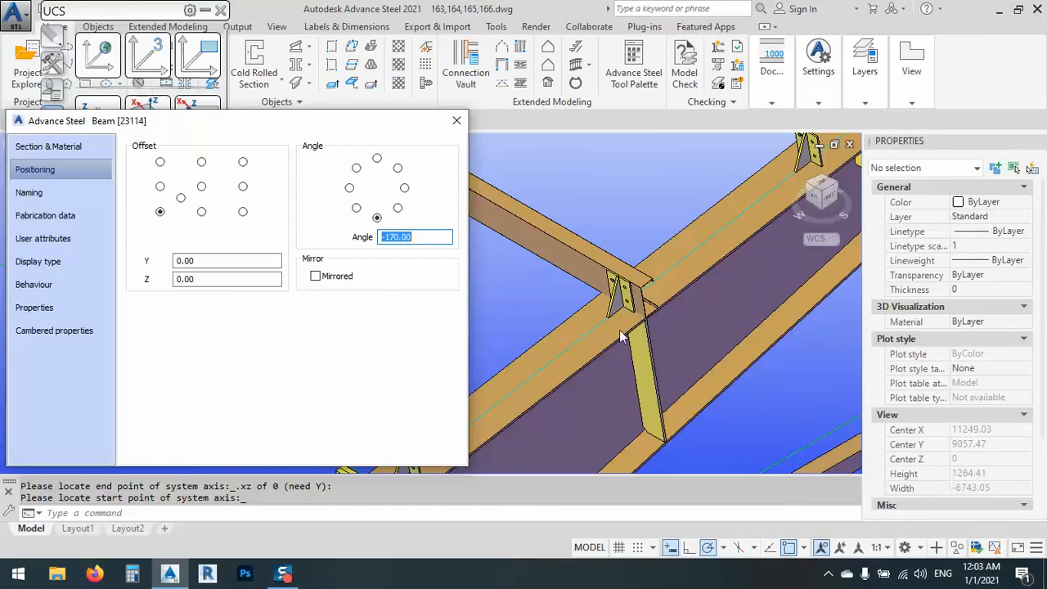
pyautogui.click(456, 120)
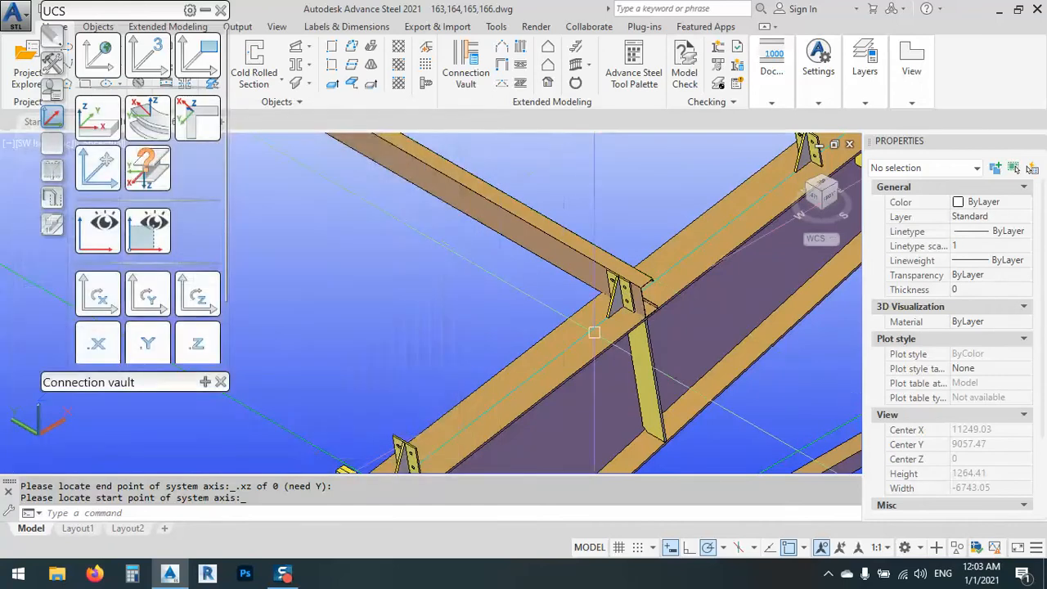
# Examine the first purlin's lower edge where it meets the rafter flange, checking its Advance Properties
pyautogui.scroll(8, 637, 301)
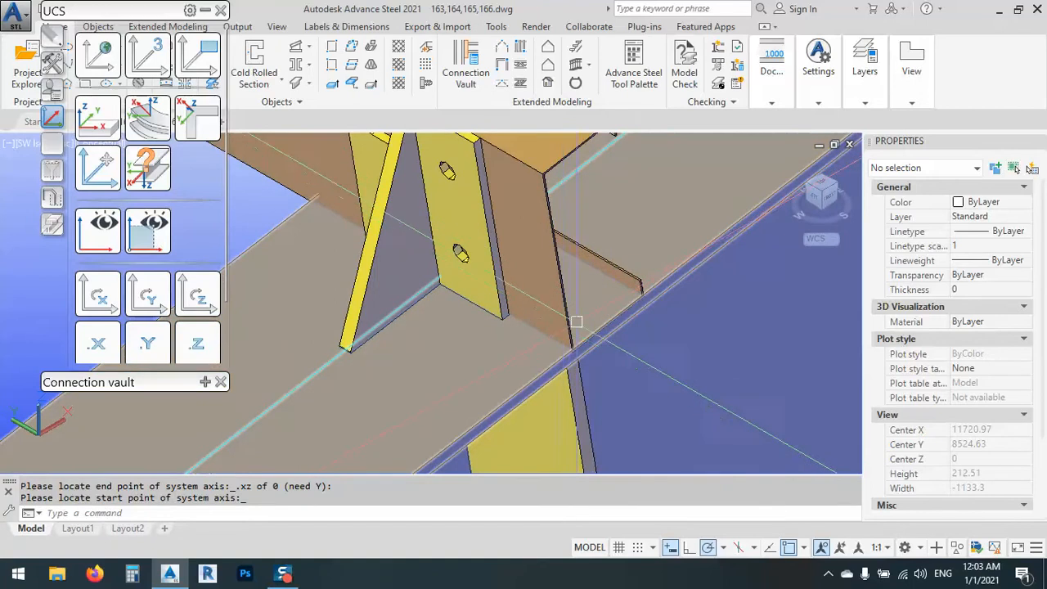
pyautogui.scroll(-5, 637, 301)
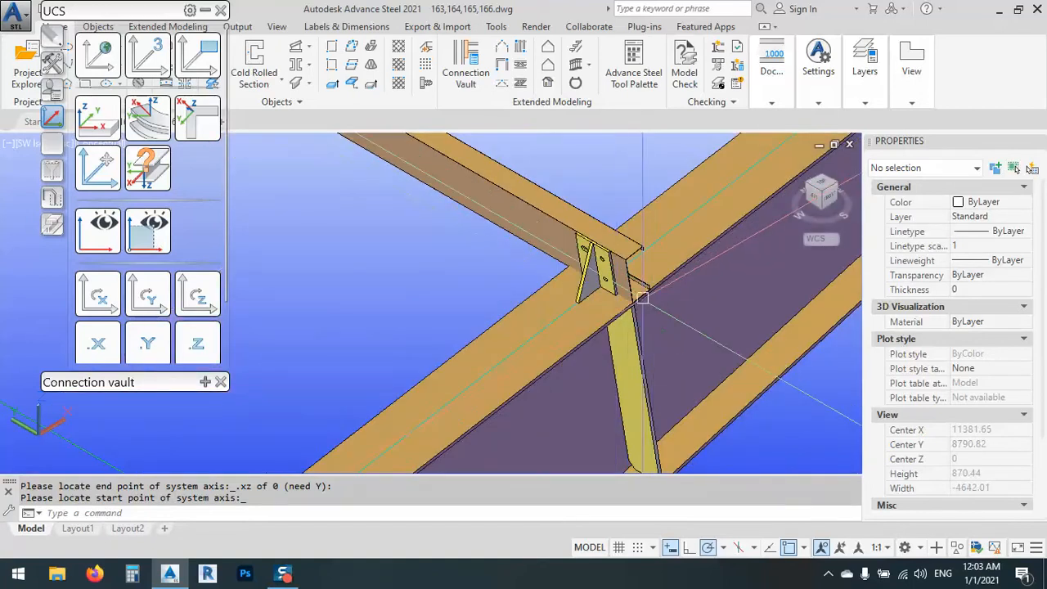
pyautogui.scroll(3, 636, 301)
pyautogui.scroll(10, 551, 310)
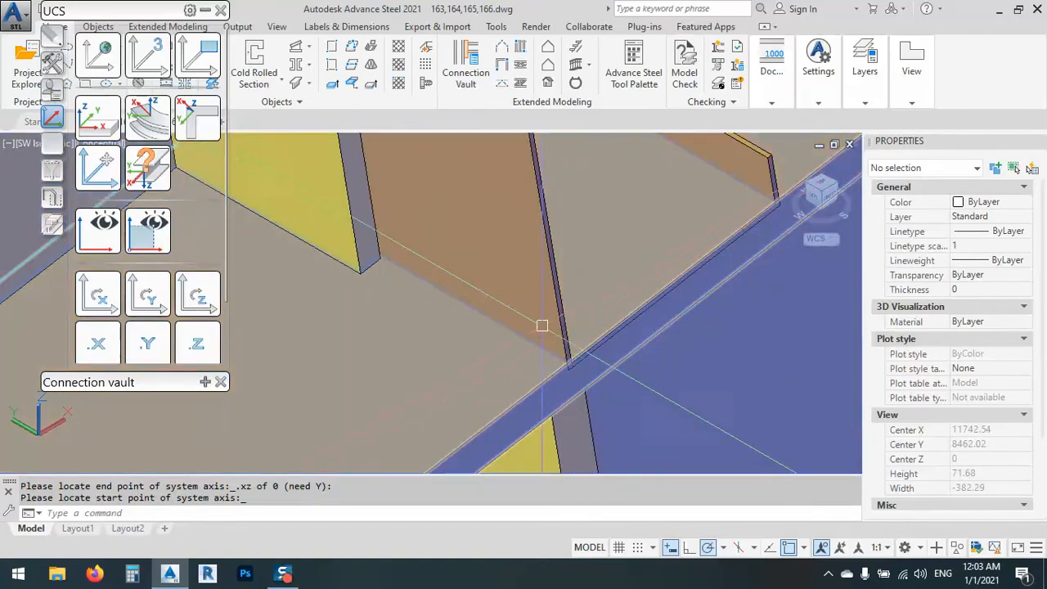
pyautogui.click(551, 310)
pyautogui.scroll(-5, 436, 307)
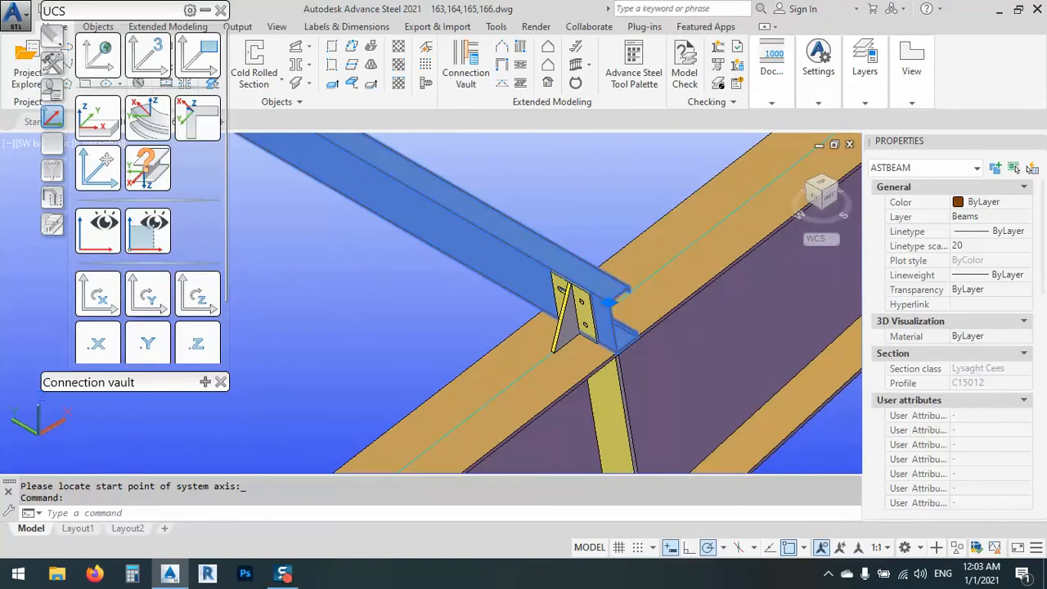
pyautogui.rightClick(448, 307)
pyautogui.click(522, 292)
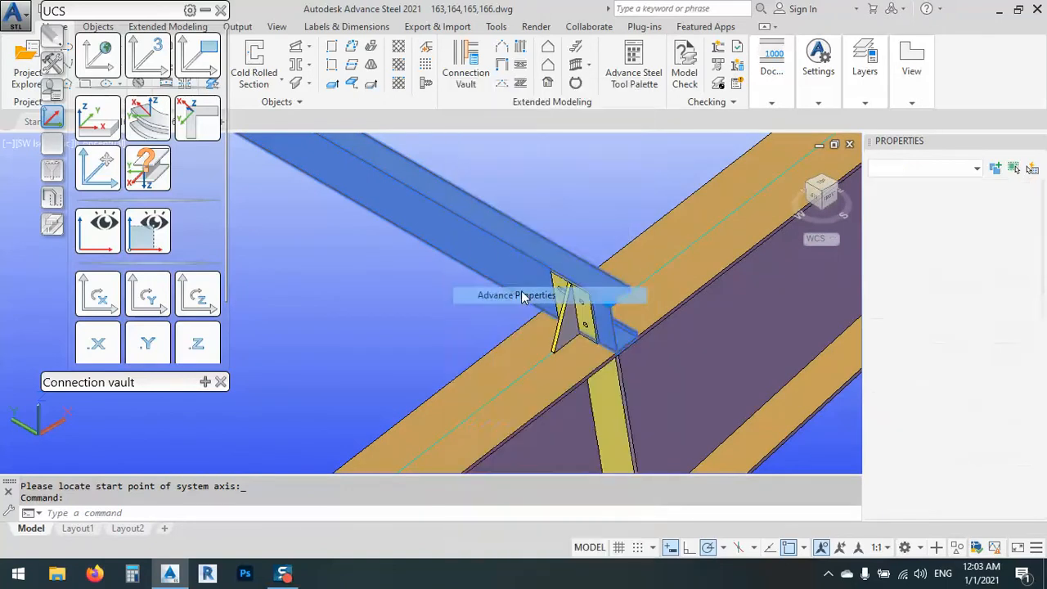
pyautogui.click(459, 121)
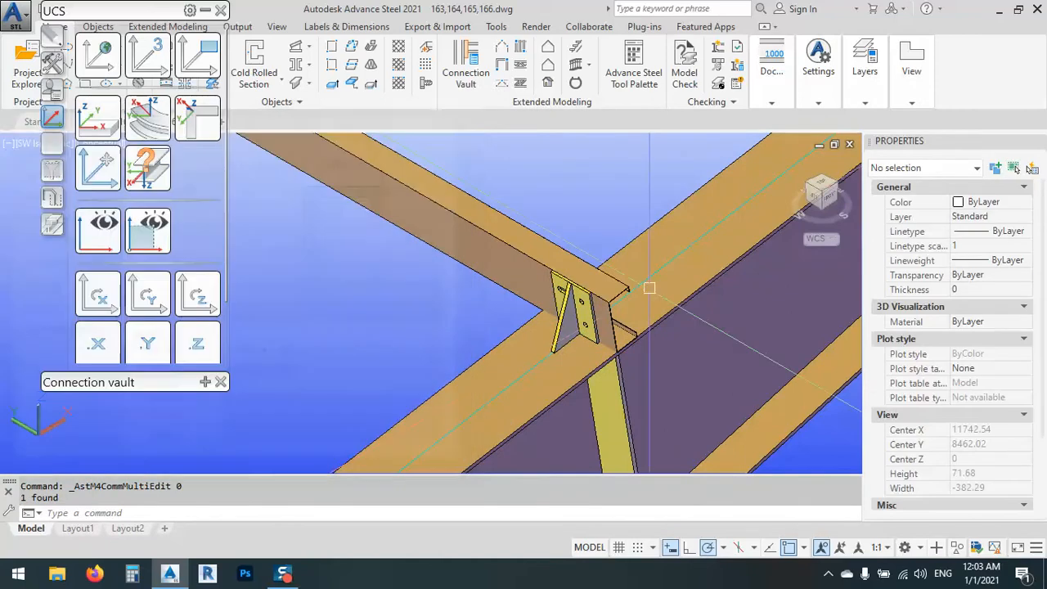
# Start a cold rolled C-section at the bottom-edge midpoint of the second frame's next rafter cleat
pyautogui.scroll(-4, 720, 407)
pyautogui.scroll(-5, 684, 409)
pyautogui.keyDown('shift'); pyautogui.moveTo(576, 398); pyautogui.dragTo(626, 286, button='middle'); pyautogui.keyUp('shift')
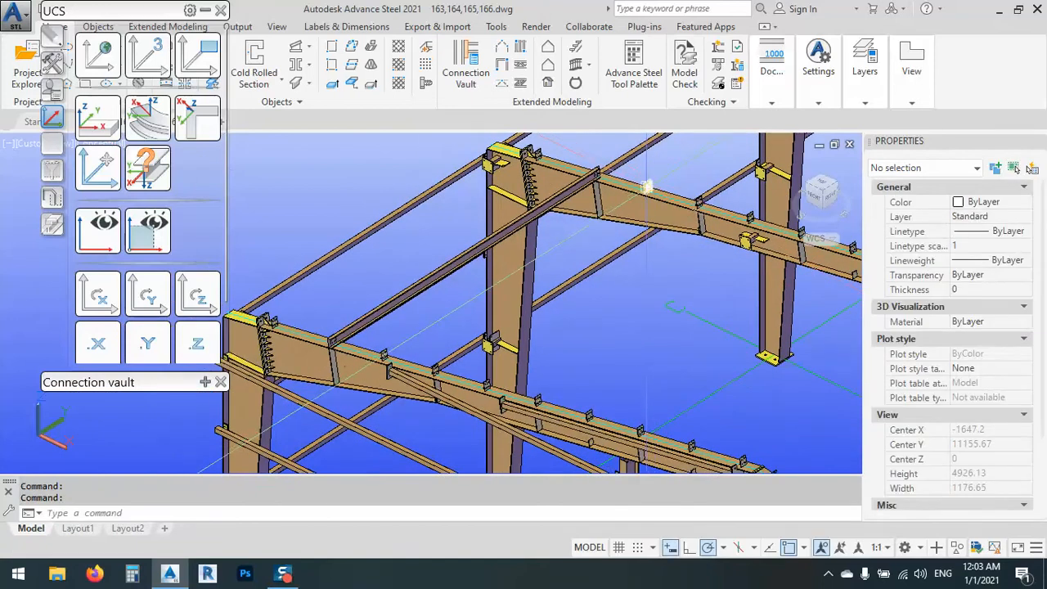
pyautogui.scroll(5, 663, 192)
pyautogui.scroll(2, 663, 192)
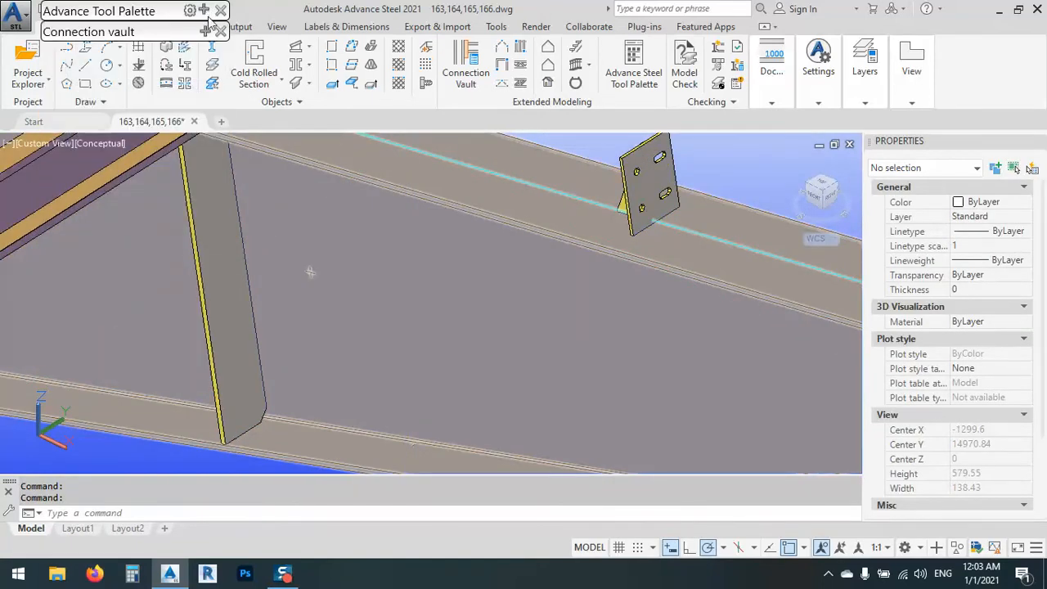
pyautogui.click(254, 61)
pyautogui.scroll(6, 655, 223)
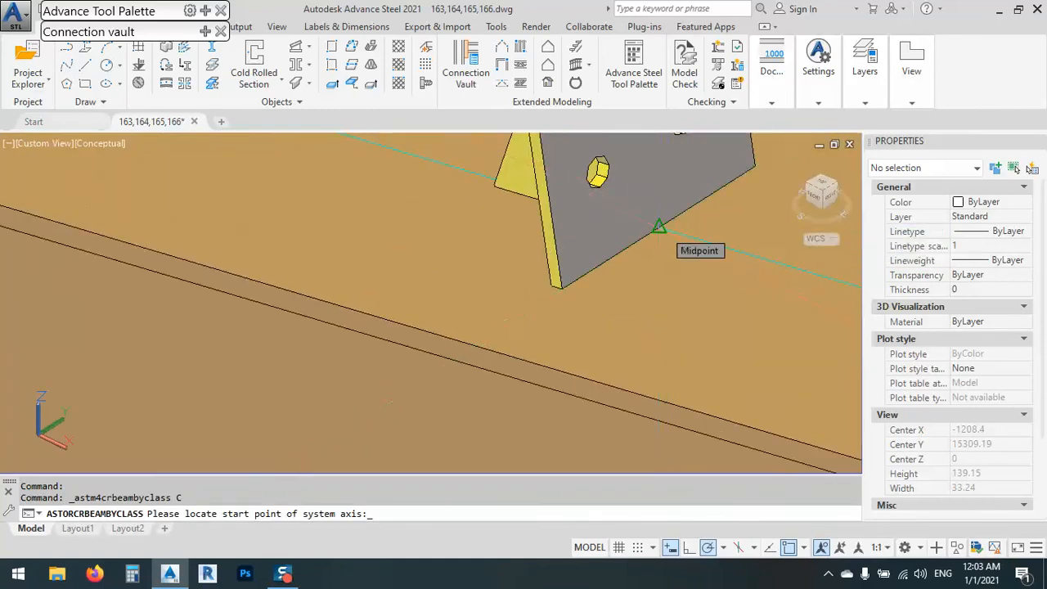
pyautogui.click(658, 225)
# Finish the C-section with an .xz filter of 0, taking Y from the corner of the first frame's rafter end plate
pyautogui.scroll(-13, 726, 154)
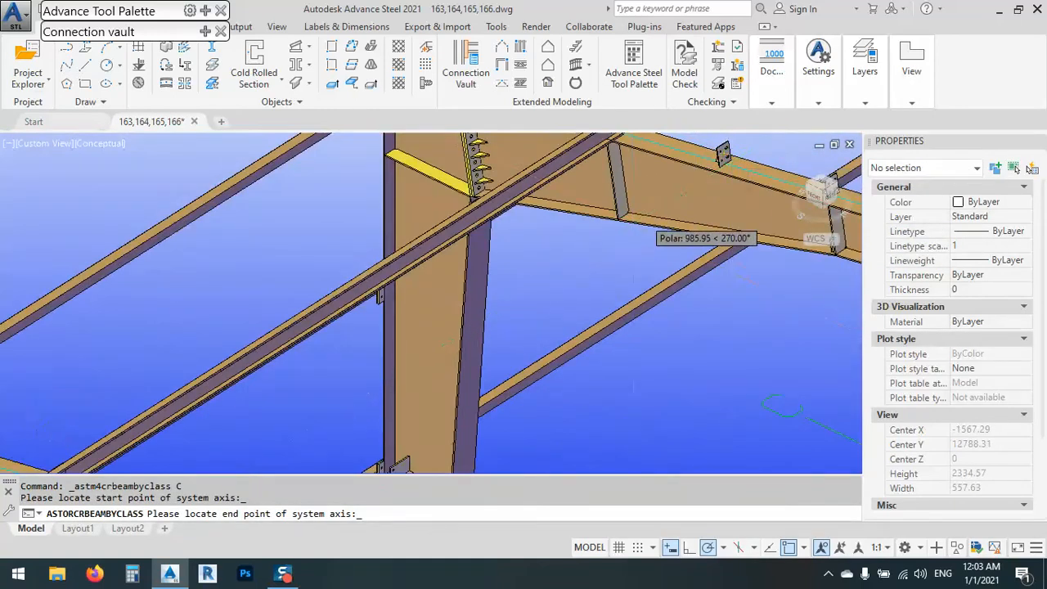
pyautogui.scroll(-4, 655, 238)
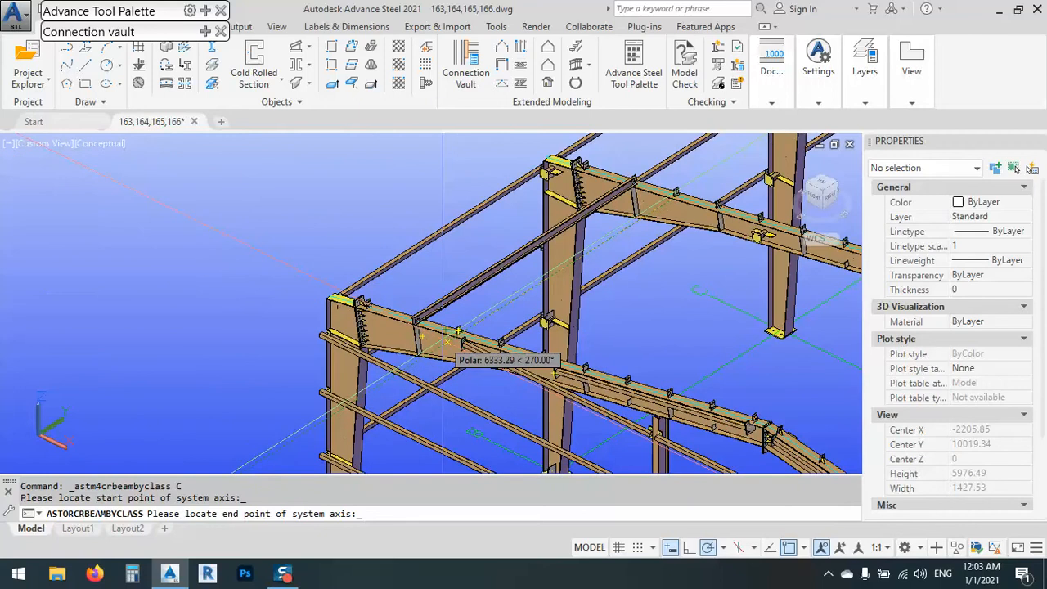
pyautogui.click(205, 12)
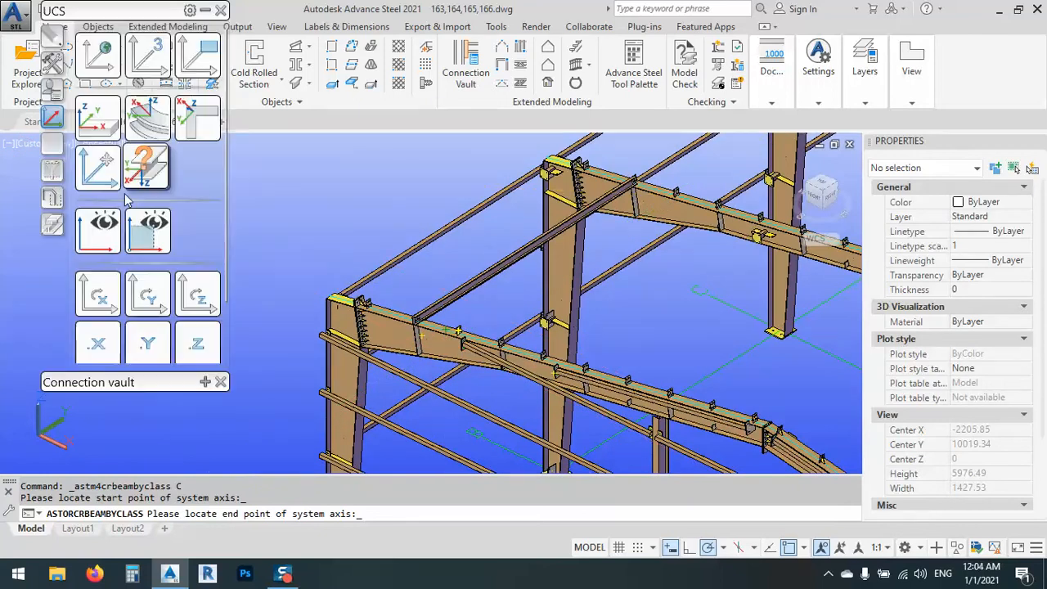
pyautogui.click(149, 344)
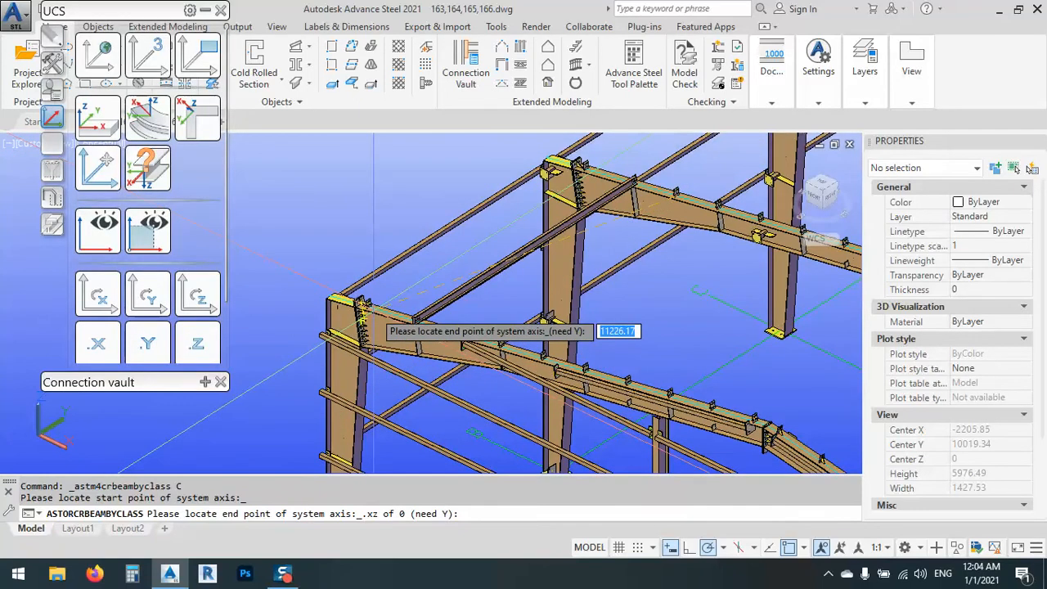
pyautogui.scroll(3, 352, 299)
pyautogui.scroll(5, 332, 320)
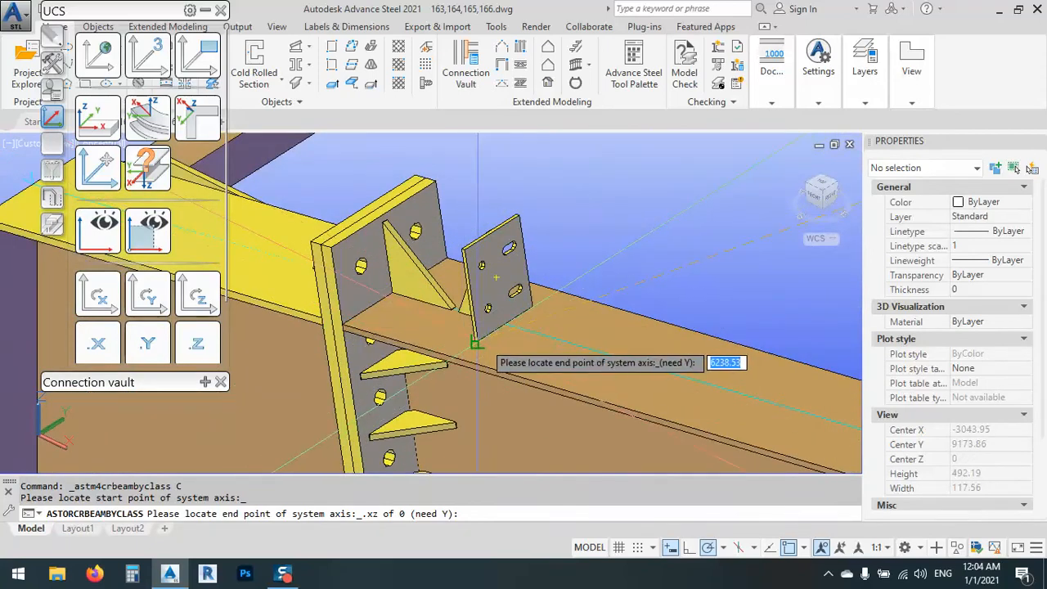
pyautogui.scroll(5, 322, 318)
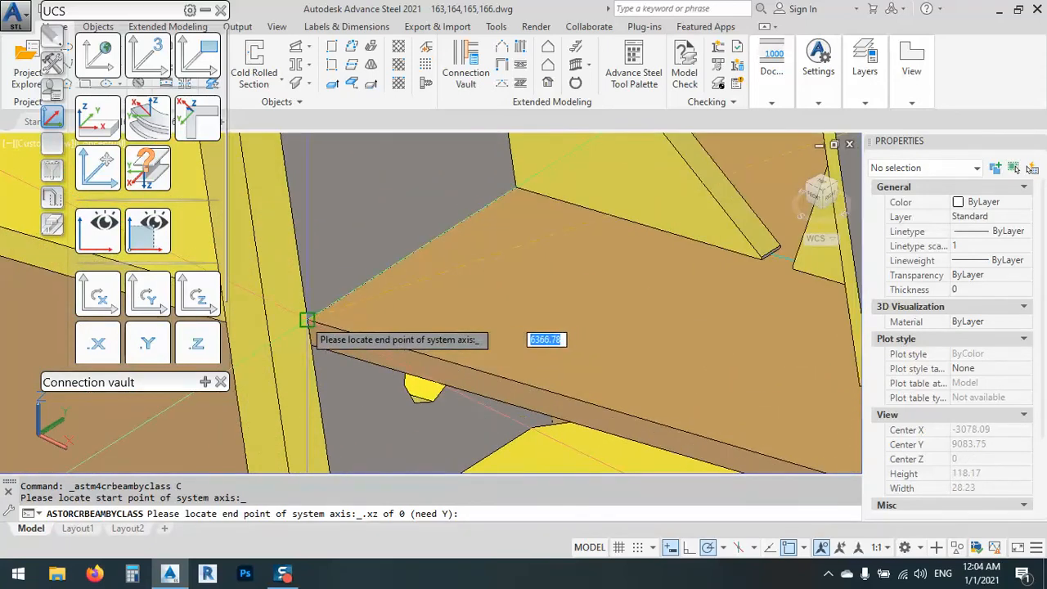
pyautogui.scroll(-3, 304, 321)
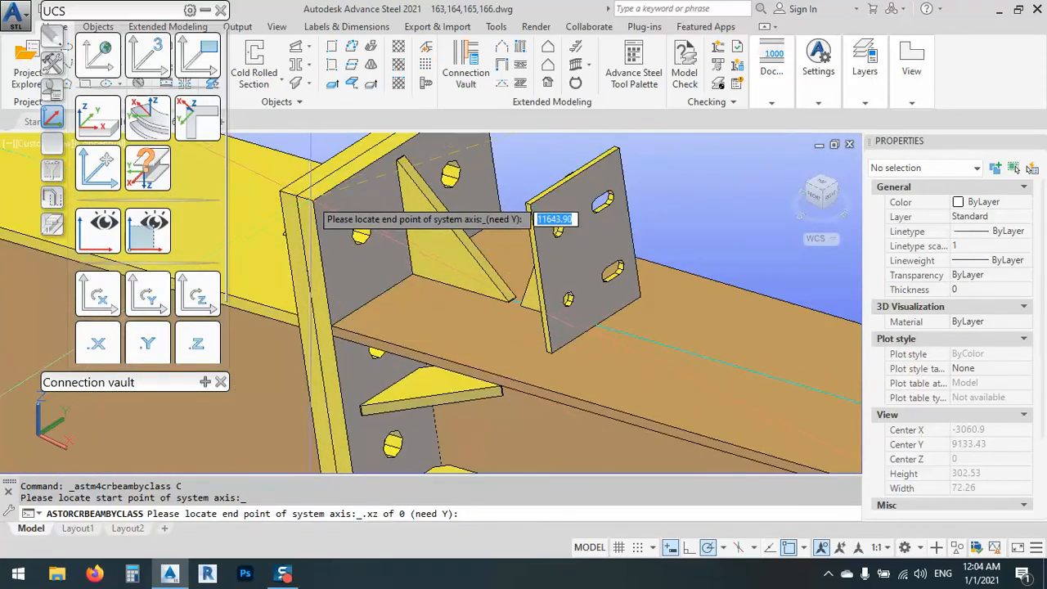
pyautogui.click(313, 201)
# End the section placement and set the new purlin's angle to -175 degrees and its offset reference to the upper-left grid point
pyautogui.scroll(-14, 313, 200)
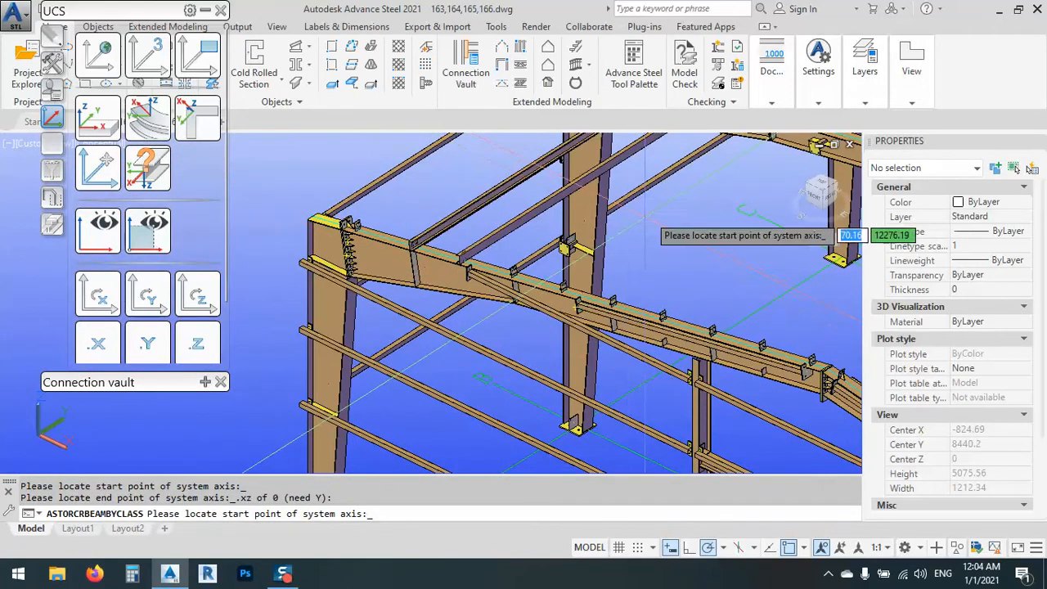
pyautogui.scroll(10, 459, 286)
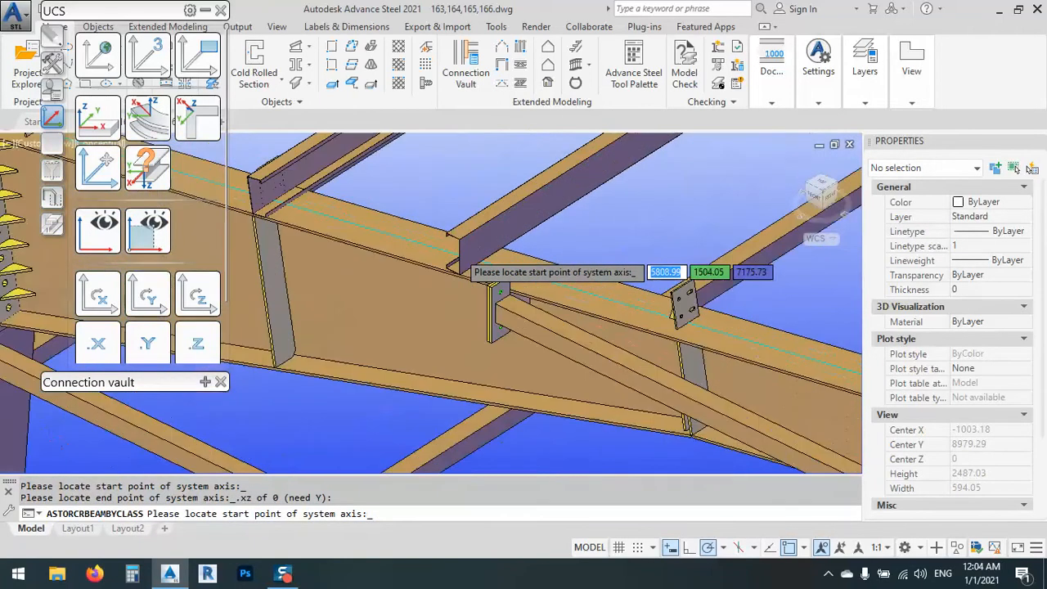
pyautogui.press('Return')
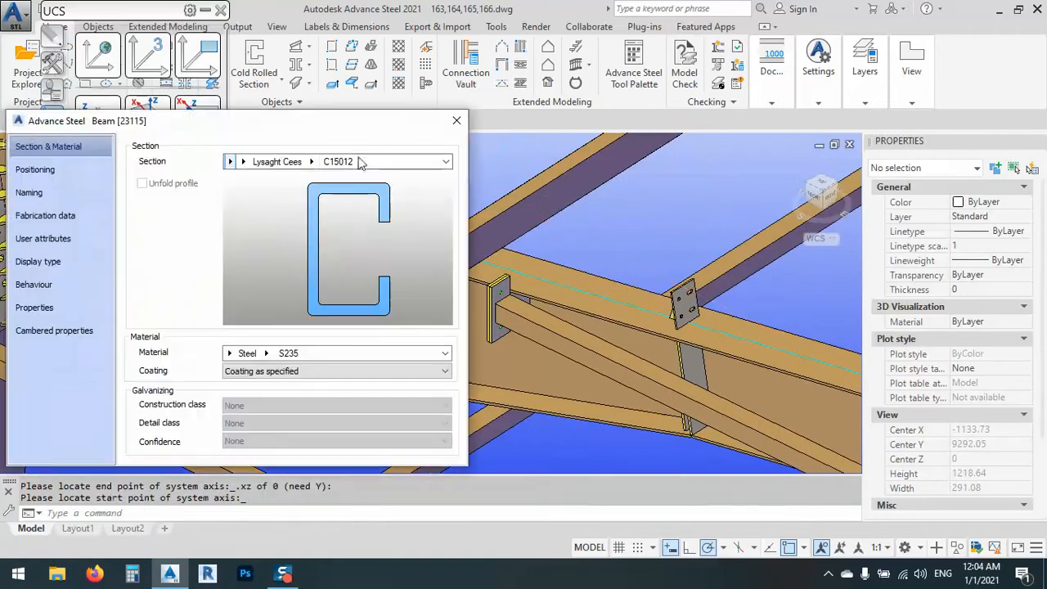
pyautogui.moveTo(348, 133); pyautogui.dragTo(539, 292)
pyautogui.click(652, 240)
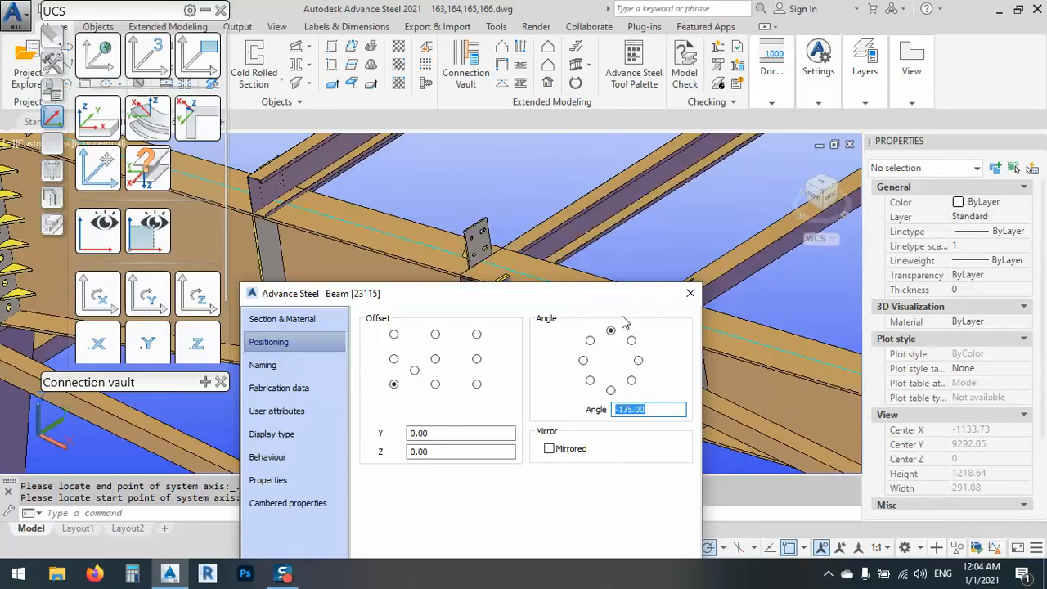
pyautogui.moveTo(584, 296); pyautogui.dragTo(552, 353)
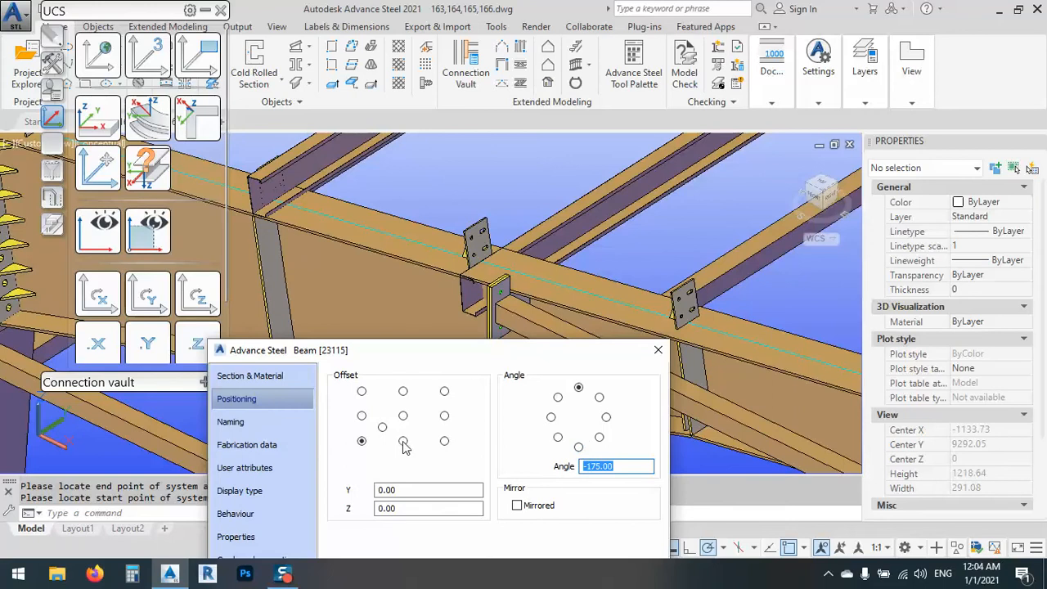
pyautogui.click(361, 392)
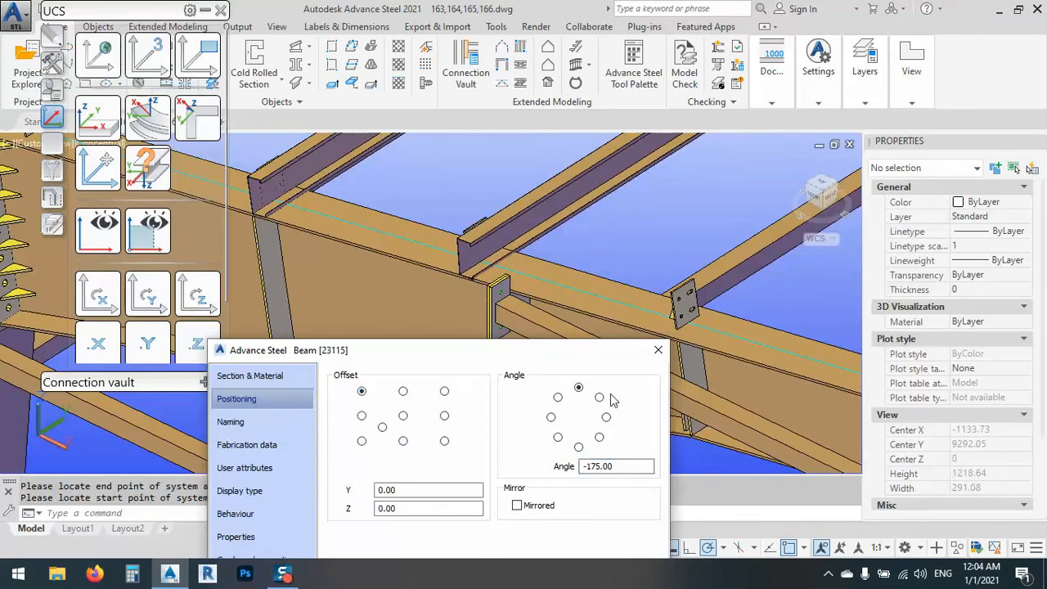
pyautogui.click(659, 350)
# Reopen the new purlin's positioning properties, try an angle of -5 degrees, and set it to 5 degrees
pyautogui.scroll(10, 619, 327)
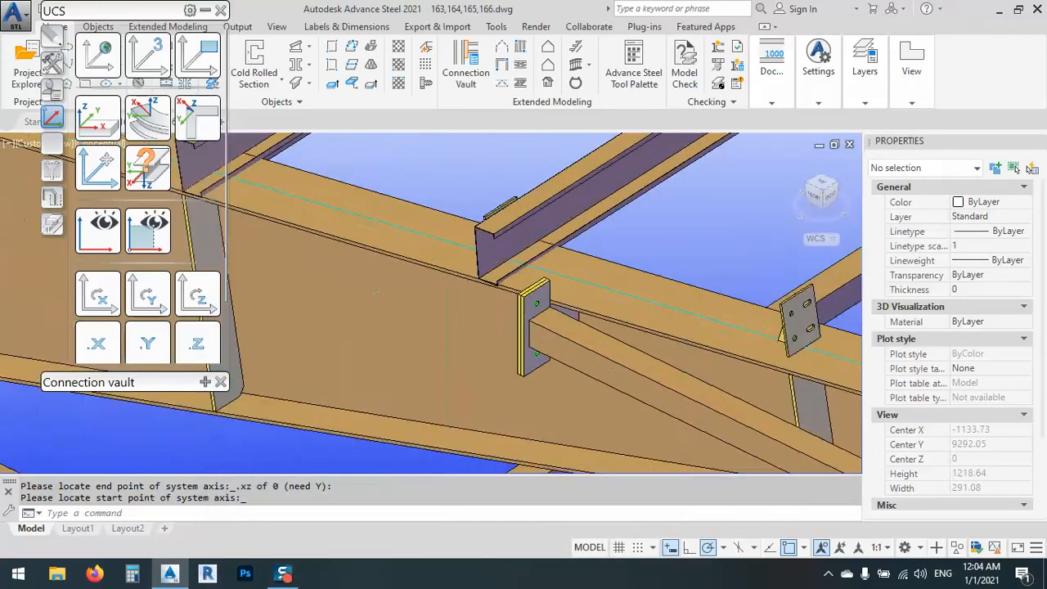
pyautogui.scroll(-5, 619, 328)
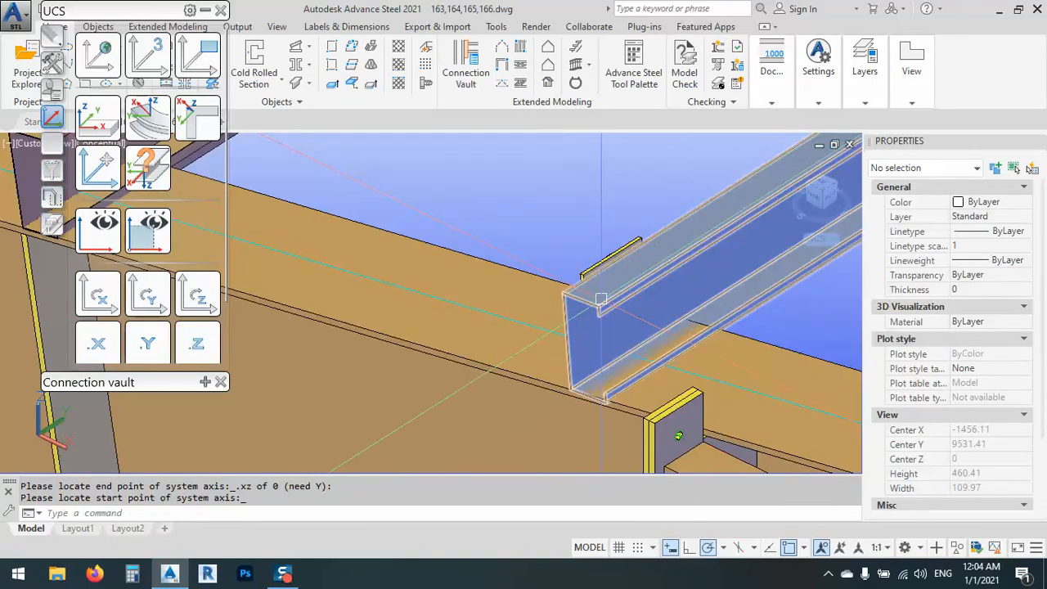
pyautogui.scroll(-5, 530, 264)
pyautogui.scroll(6, 604, 271)
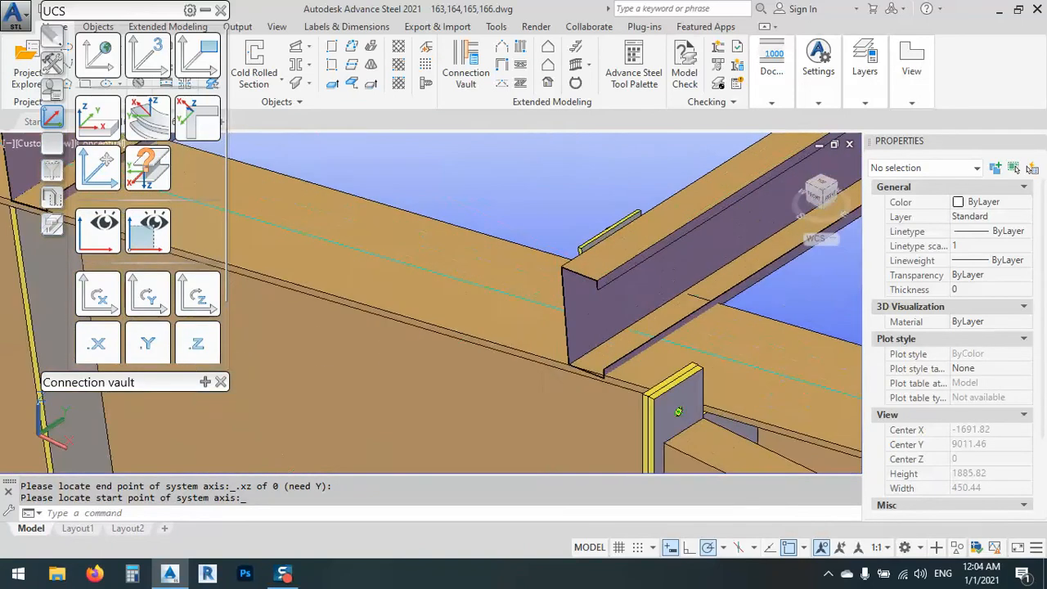
pyautogui.scroll(4, 603, 271)
pyautogui.click(604, 272)
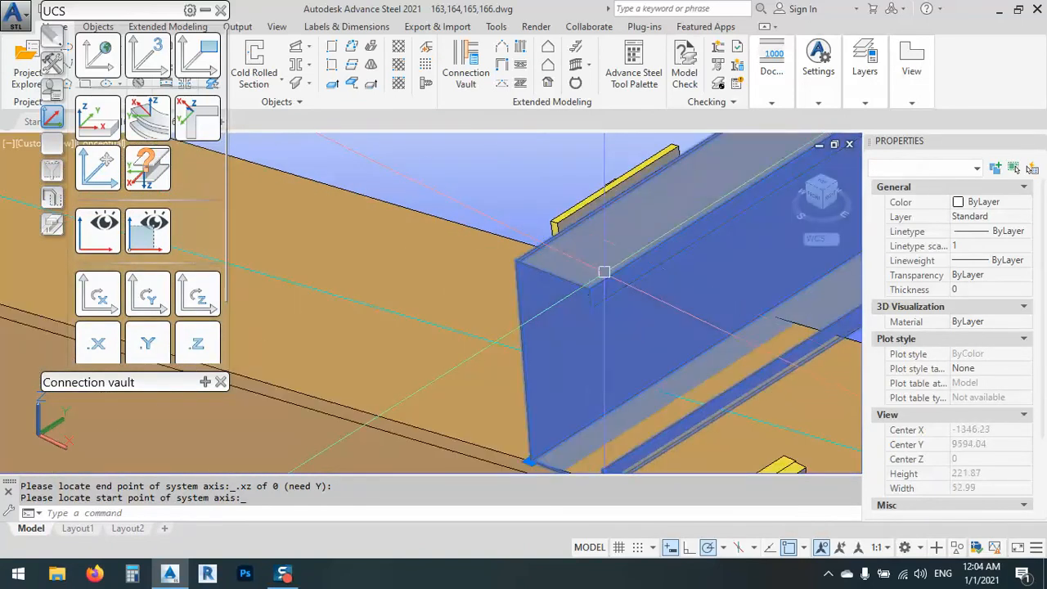
pyautogui.rightClick(489, 179)
pyautogui.click(549, 294)
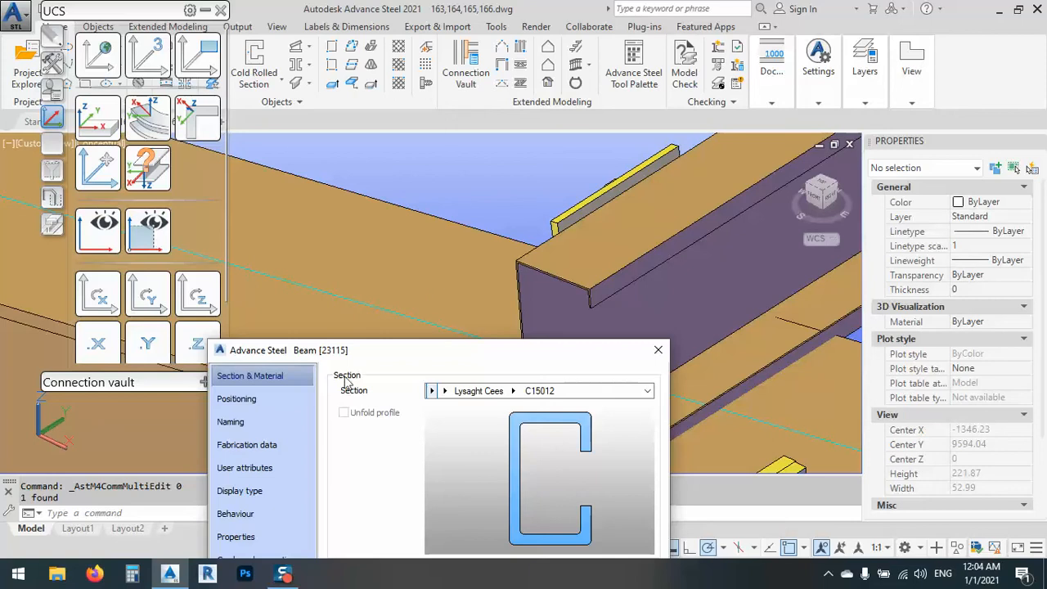
pyautogui.click(278, 398)
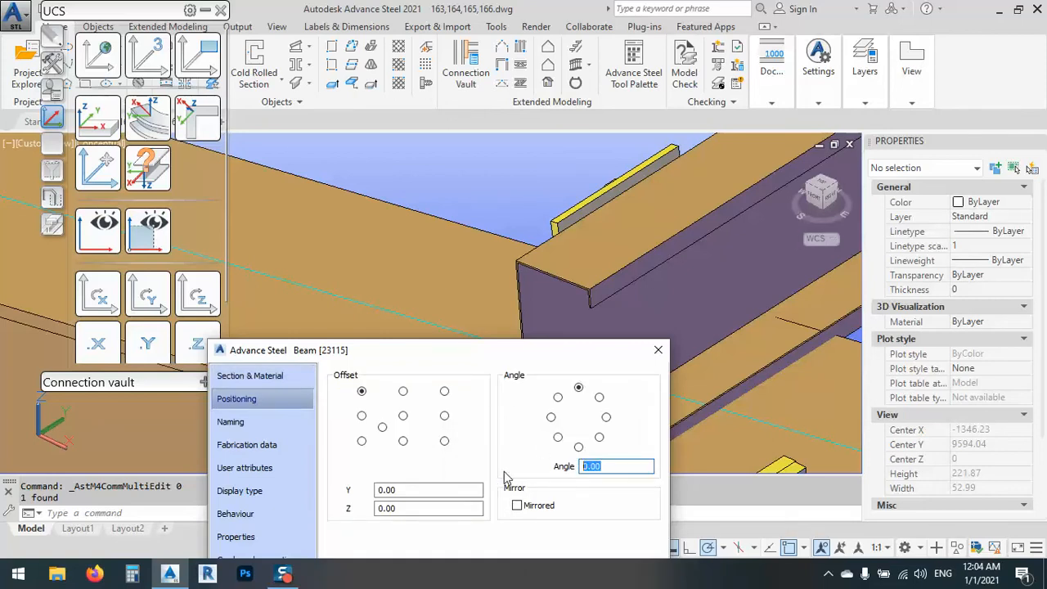
pyautogui.write('-5')
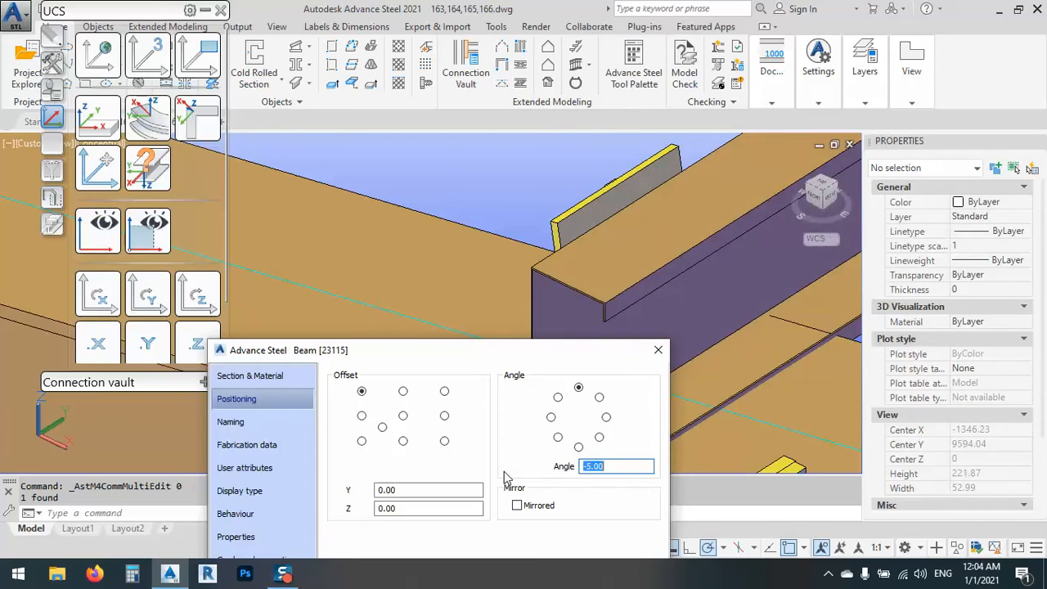
pyautogui.press('Return')
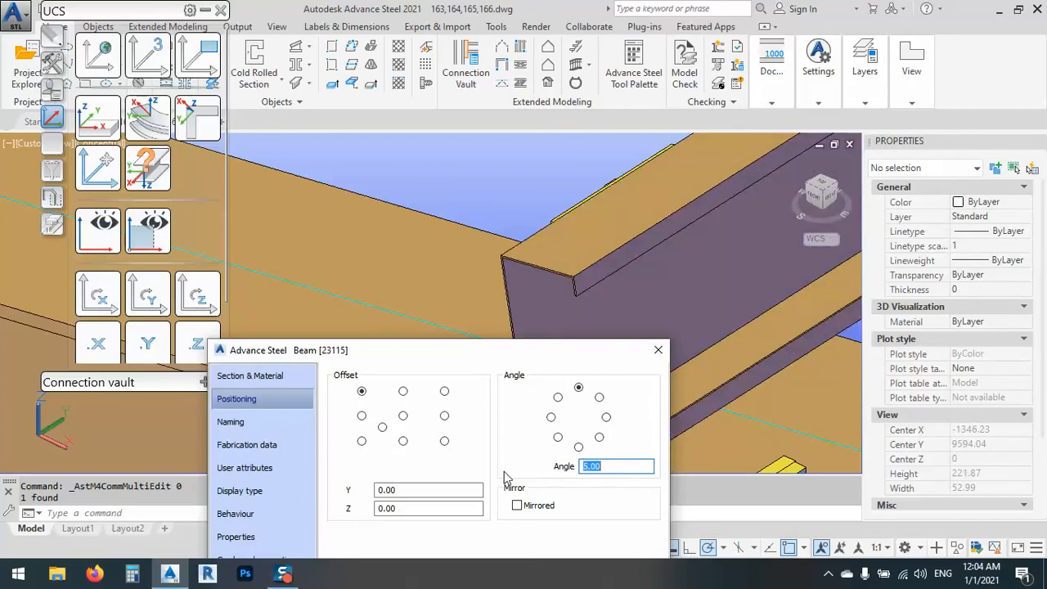
# Examine how the rotated purlin's lower flange sits on the rafter and close its properties
pyautogui.moveTo(503, 354); pyautogui.dragTo(196, 337)
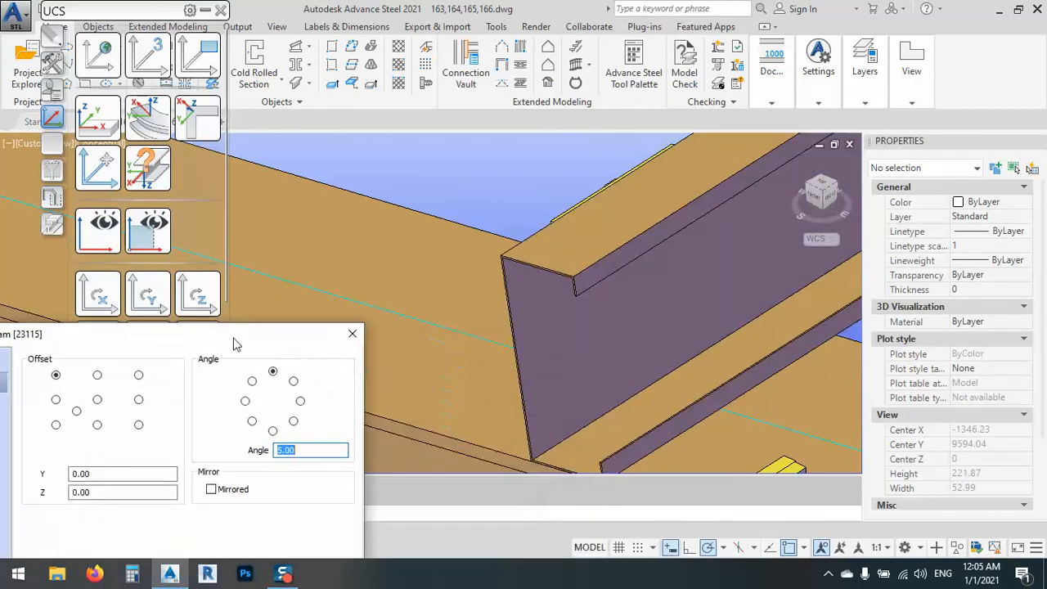
pyautogui.scroll(2, 688, 382)
pyautogui.scroll(-8, 584, 311)
pyautogui.scroll(4, 598, 365)
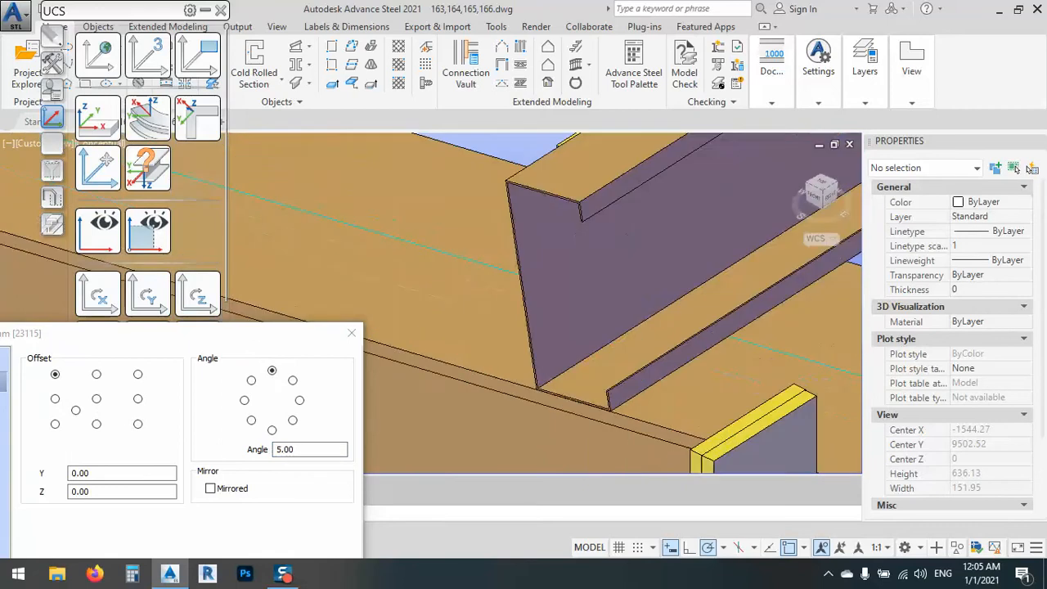
pyautogui.scroll(6, 579, 399)
pyautogui.click(351, 333)
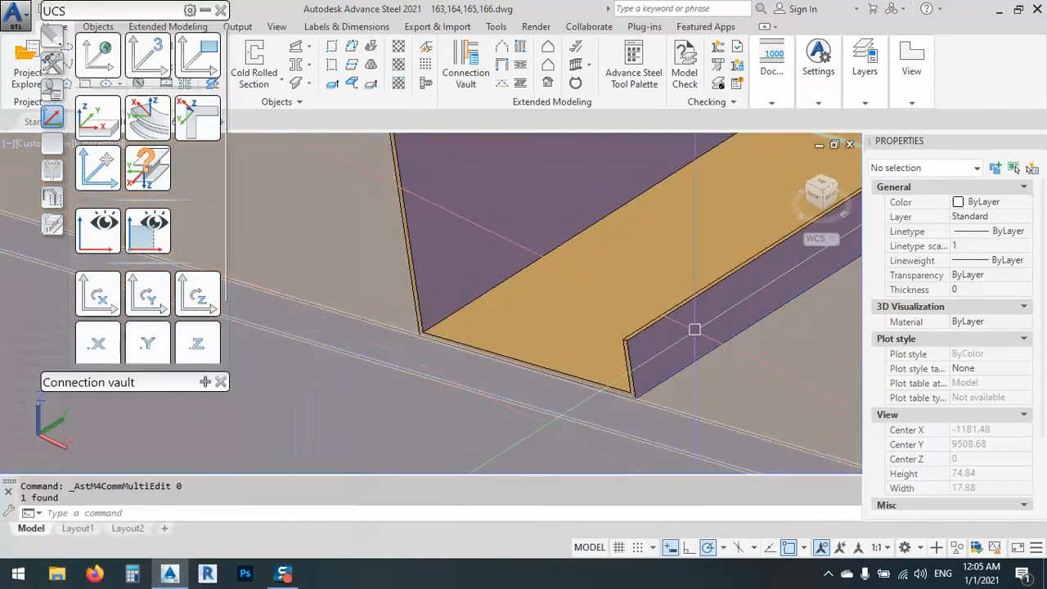
pyautogui.scroll(-2, 583, 294)
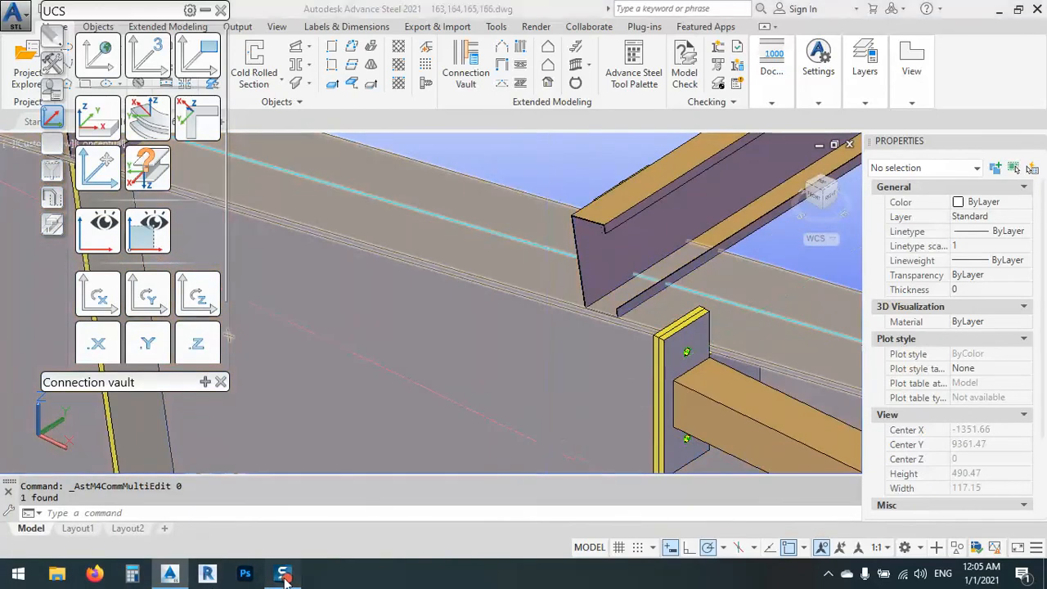
pyautogui.scroll(-8, 532, 220)
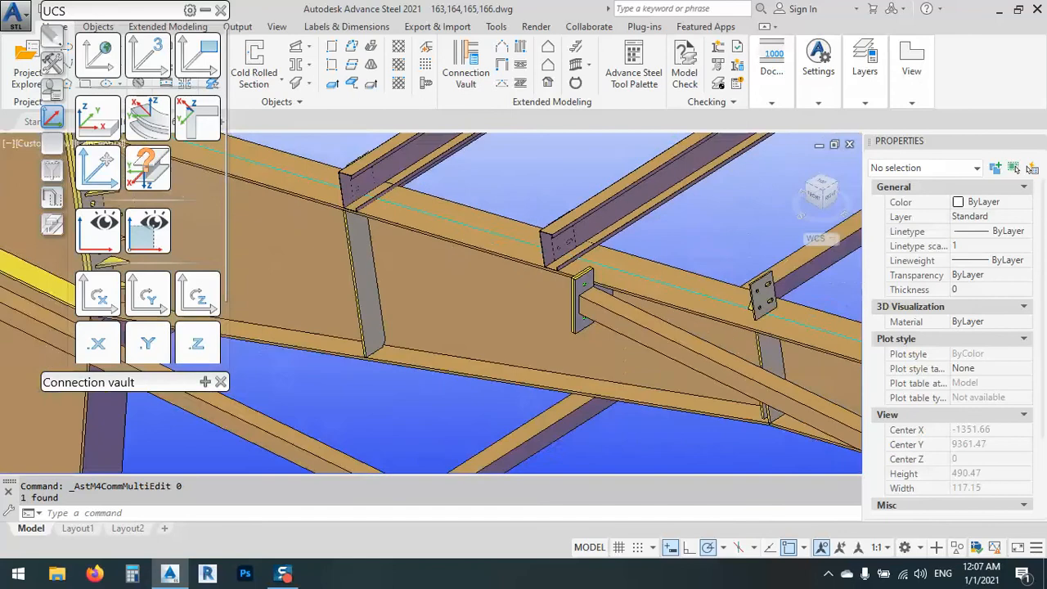
# Examine the whole frame structure in the overview and review the available coordinate point filters
pyautogui.scroll(-7, 525, 289)
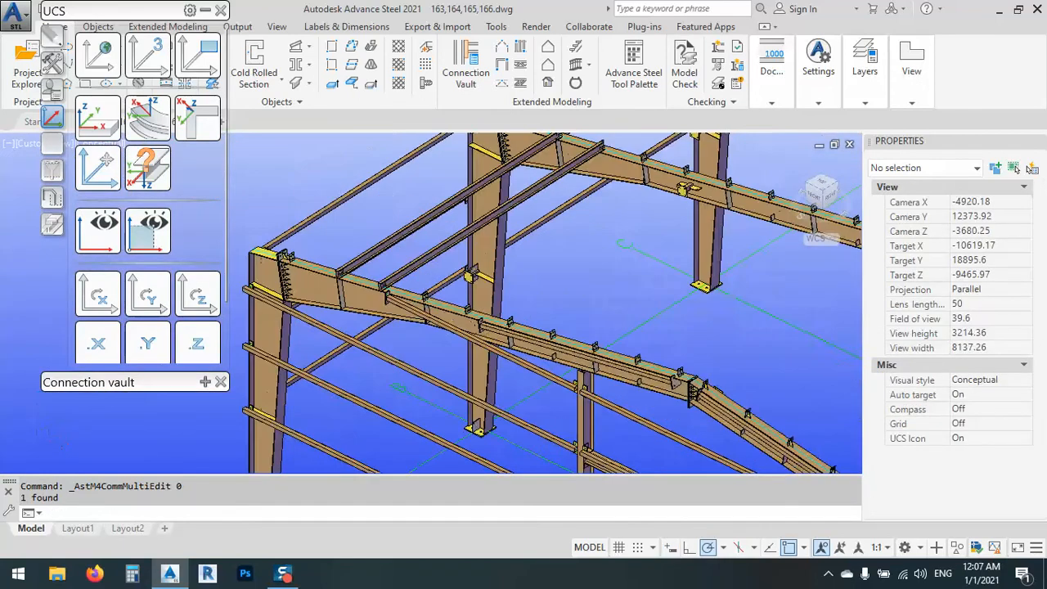
pyautogui.middleClick(508, 316)
pyautogui.middleClick(508, 315)
pyautogui.moveTo(508, 316); pyautogui.dragTo(509, 317, button='middle')
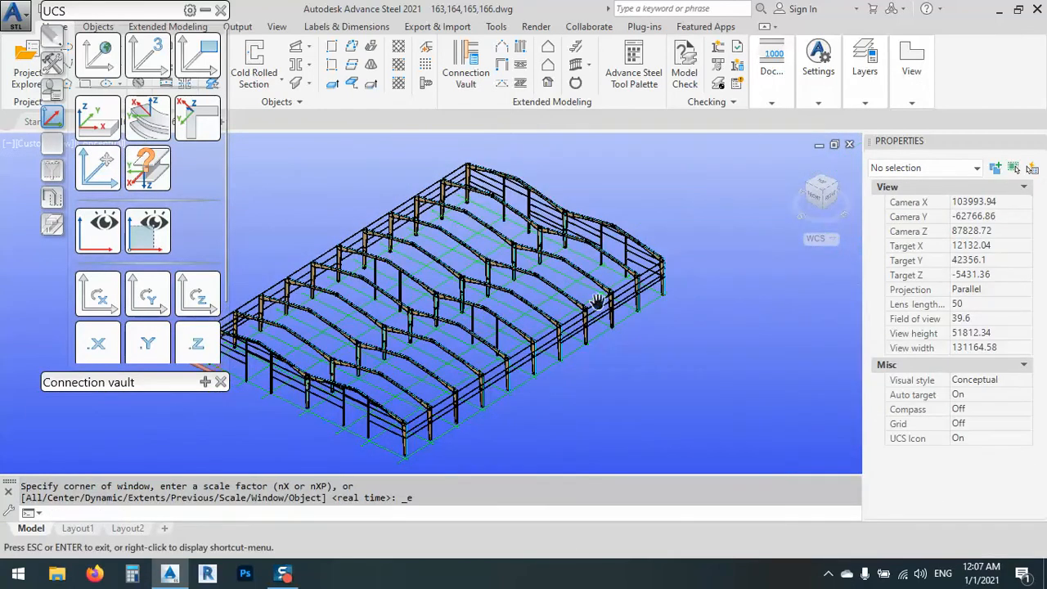
pyautogui.rightClick(694, 327)
pyautogui.click(708, 63)
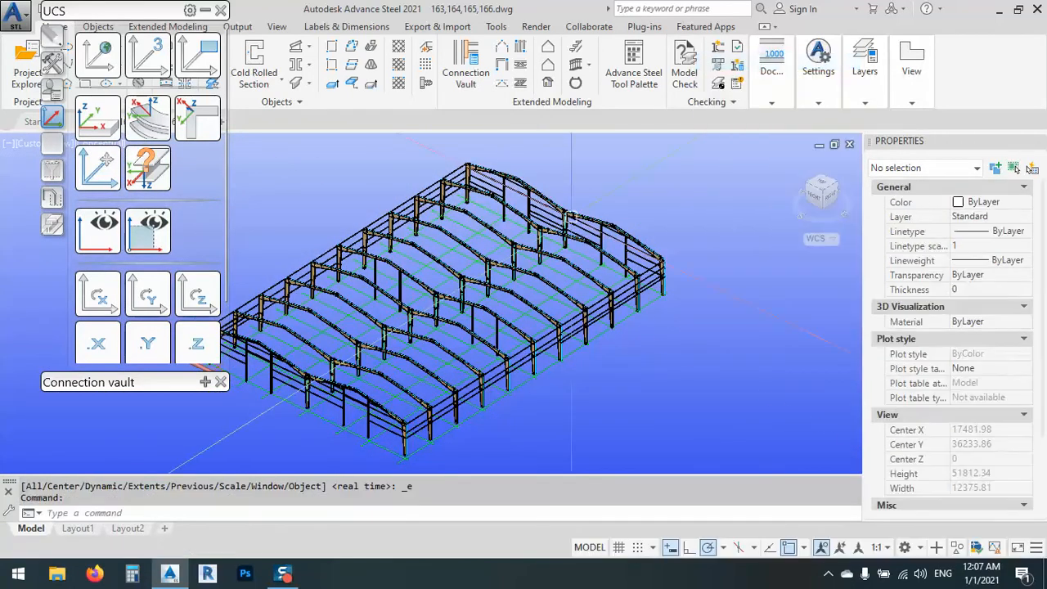
pyautogui.scroll(-4, 603, 356)
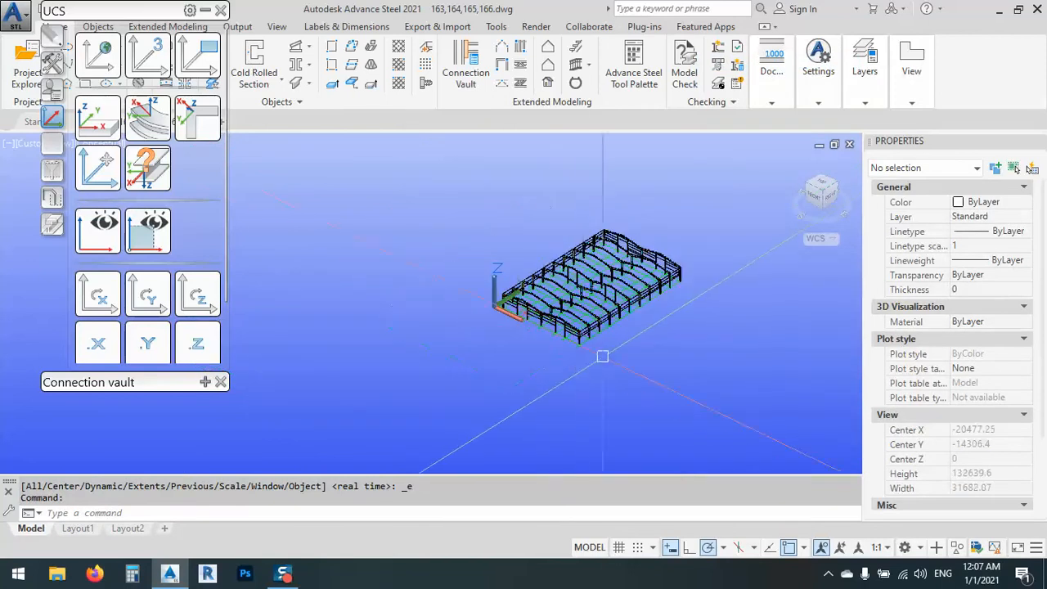
pyautogui.scroll(3, 593, 347)
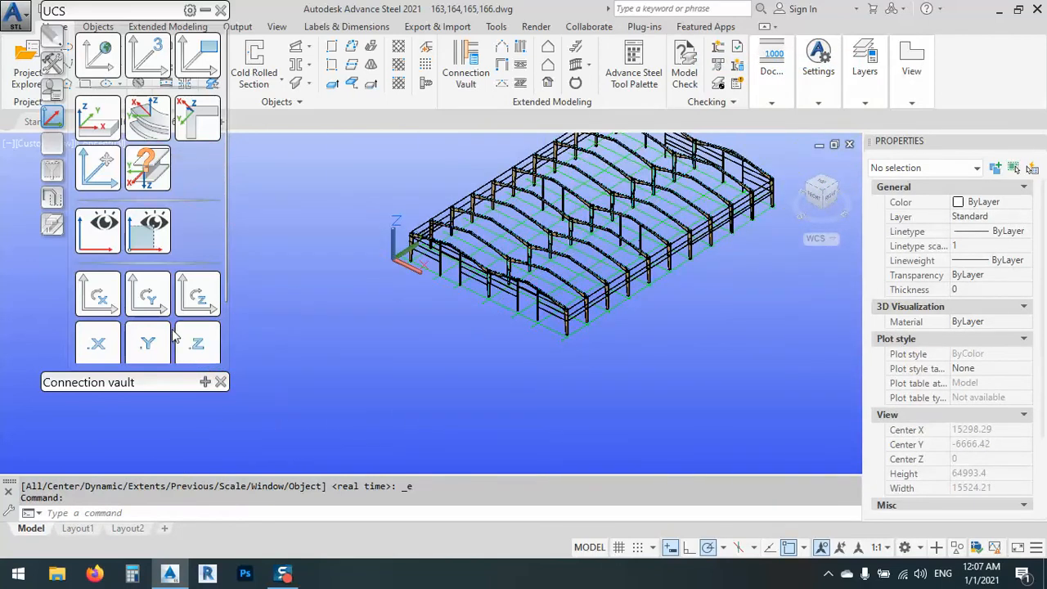
pyautogui.scroll(-2, 163, 331)
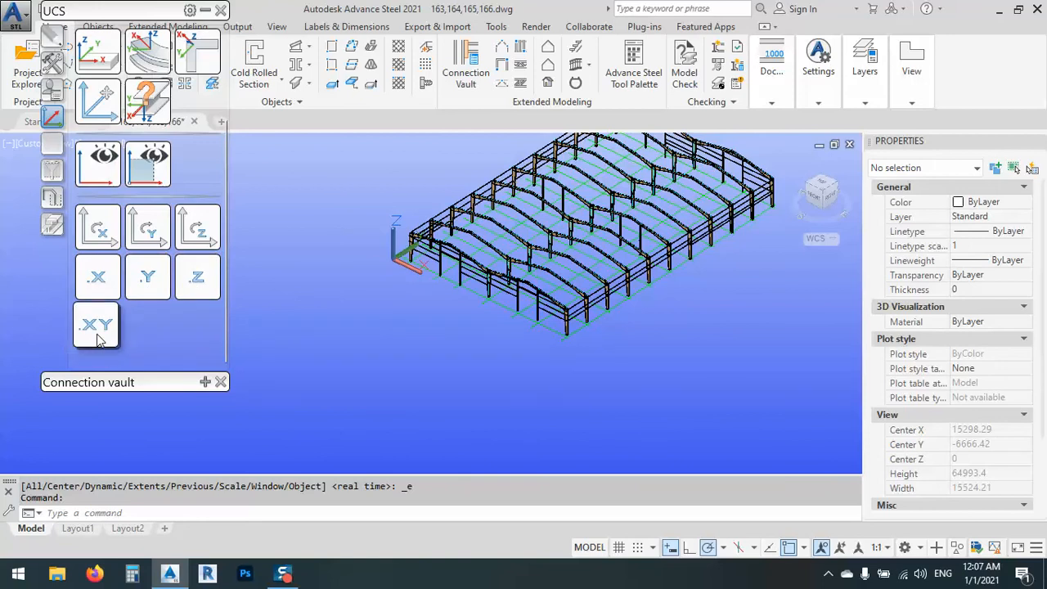
pyautogui.scroll(3, 595, 327)
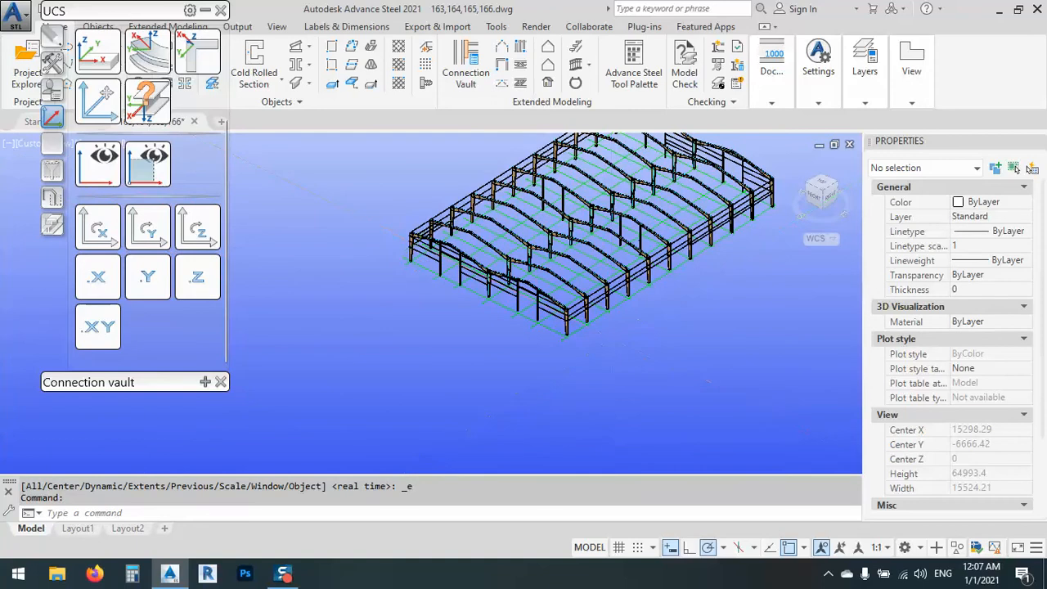
# Select the lowest side rail at the corner column and start a Transform elements move that includes additional connections
pyautogui.scroll(10, 501, 320)
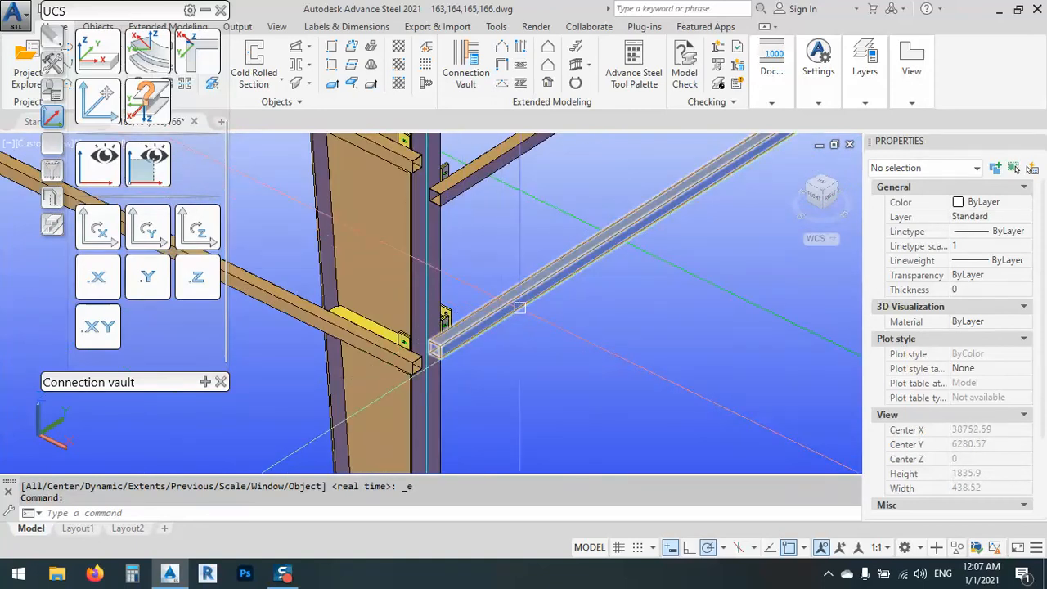
pyautogui.scroll(-4, 520, 308)
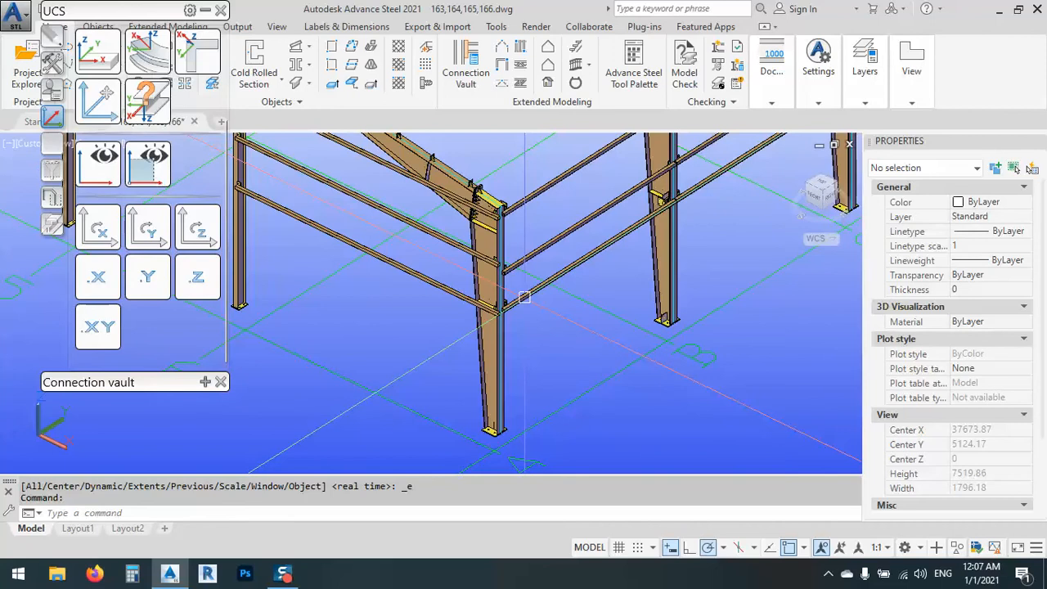
pyautogui.scroll(5, 527, 295)
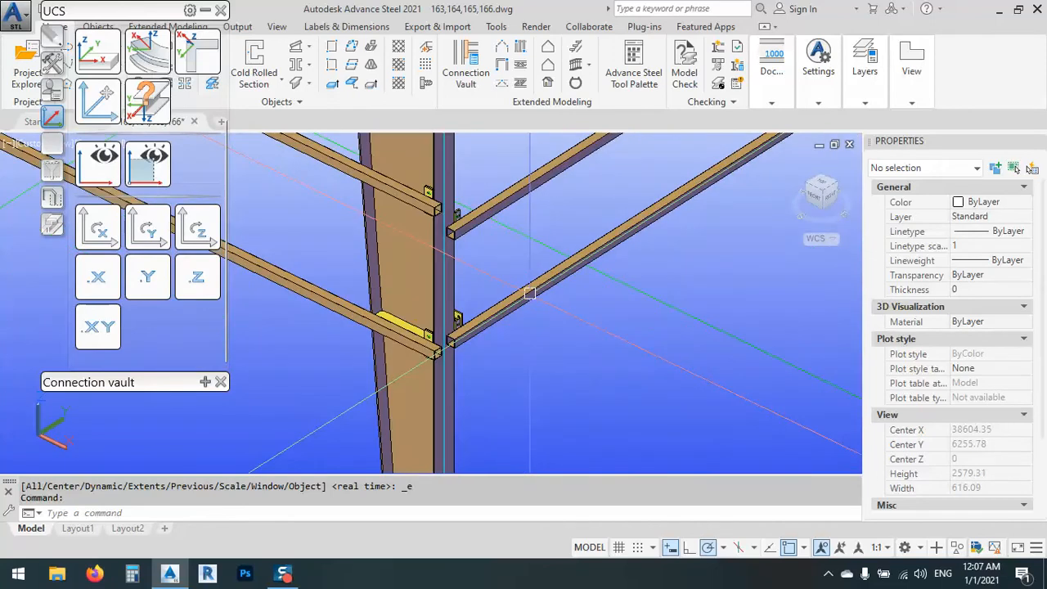
pyautogui.click(531, 293)
pyautogui.scroll(-3, 572, 292)
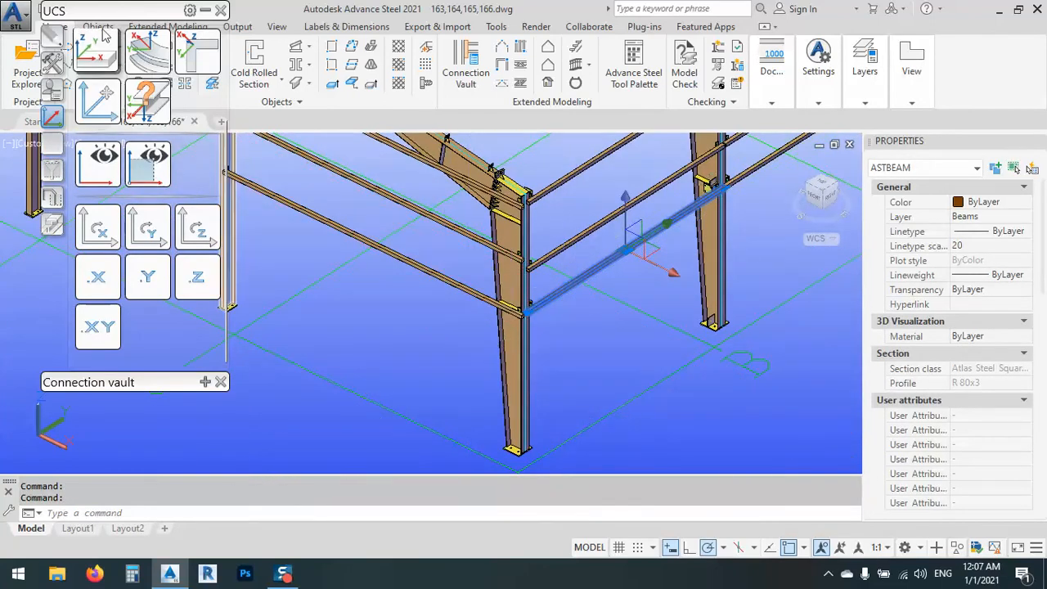
pyautogui.moveTo(97, 15); pyautogui.dragTo(85, 37)
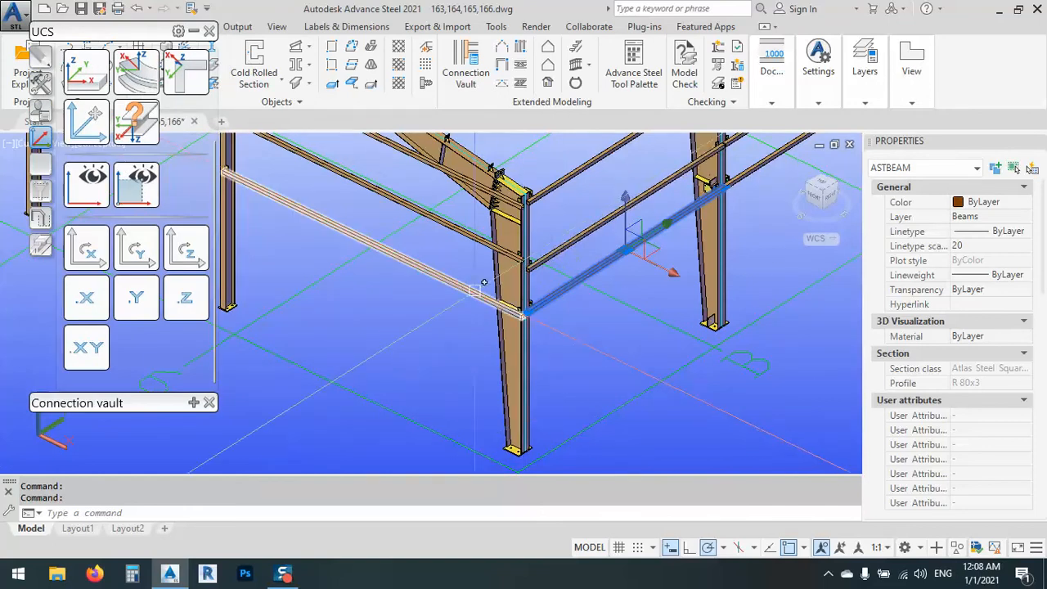
pyautogui.click(36, 85)
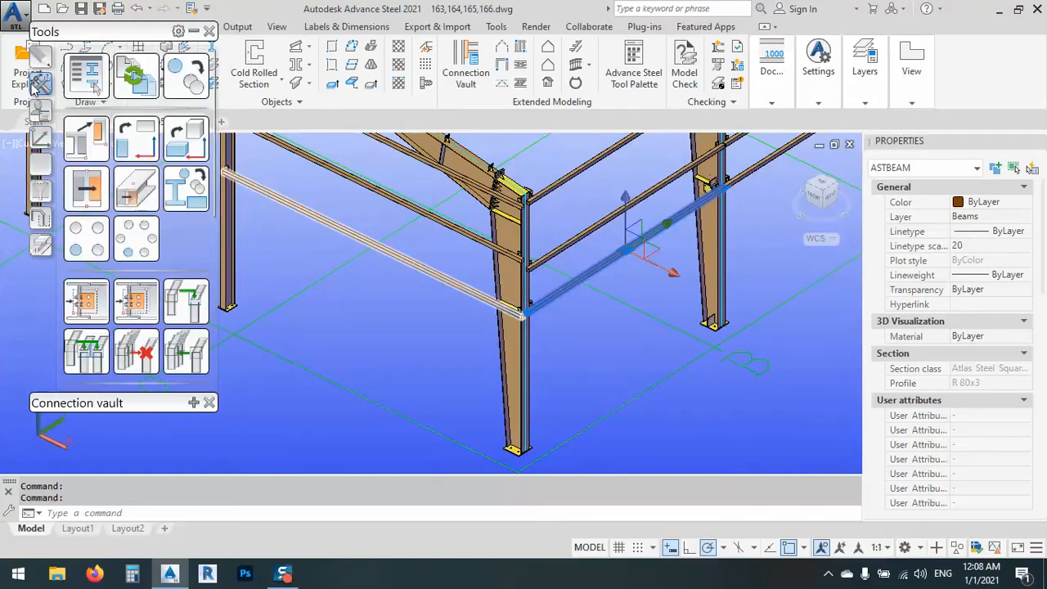
pyautogui.click(187, 78)
pyautogui.moveTo(143, 13); pyautogui.dragTo(760, 124)
pyautogui.click(764, 379)
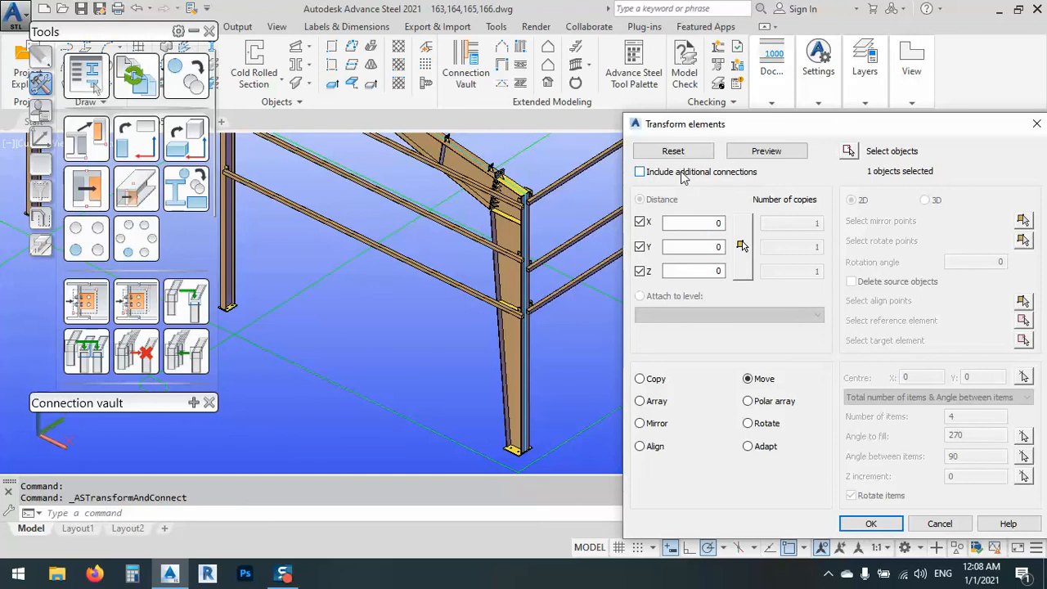
# Pick the midpoint on the end edge of the selected side rail as the start point of the move
pyautogui.click(740, 246)
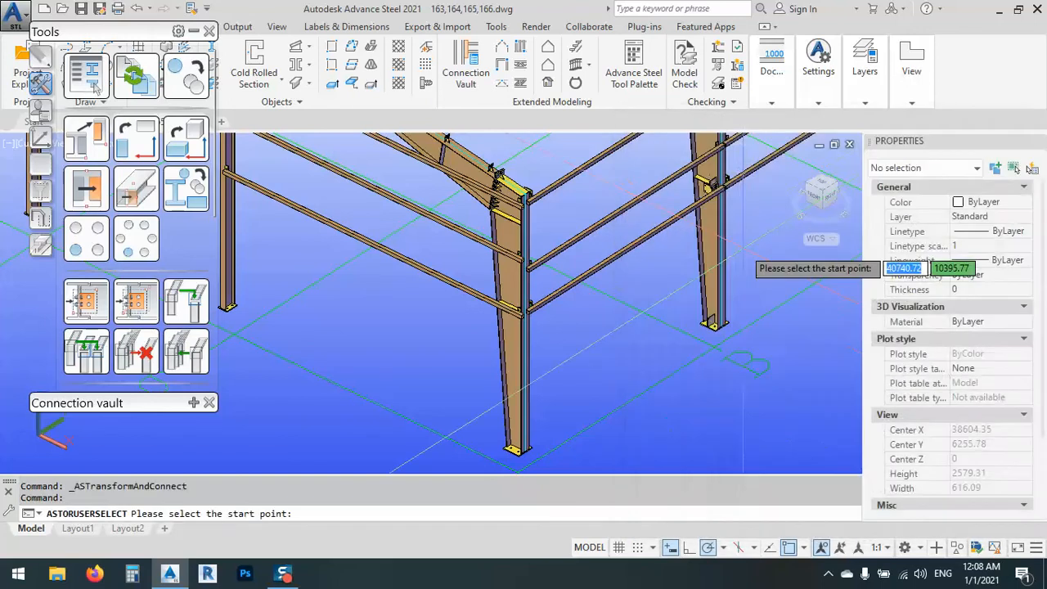
pyautogui.scroll(5, 491, 344)
pyautogui.scroll(6, 527, 294)
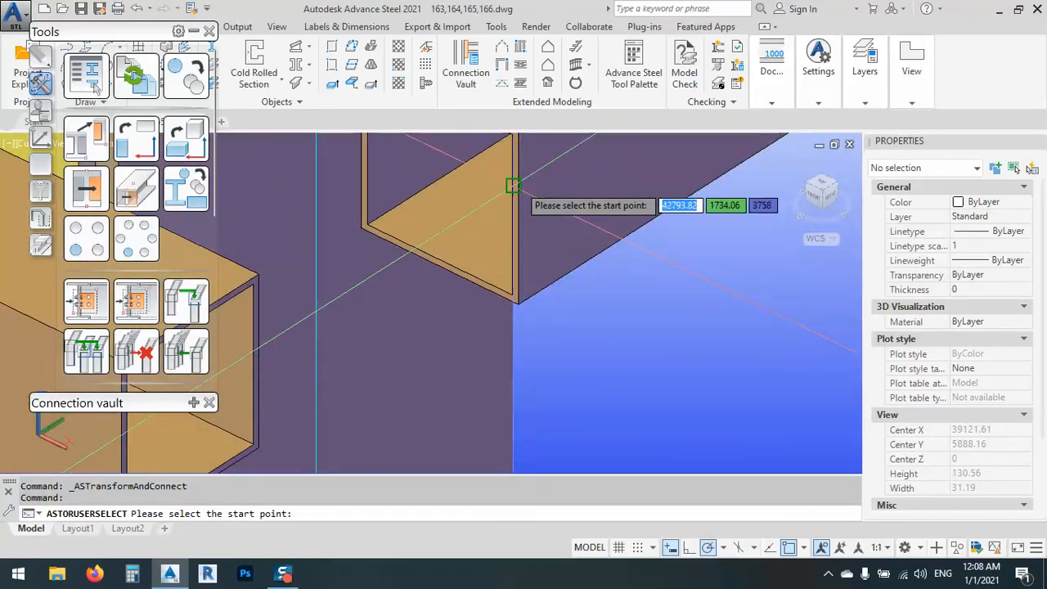
pyautogui.scroll(3, 514, 185)
pyautogui.scroll(-2, 515, 185)
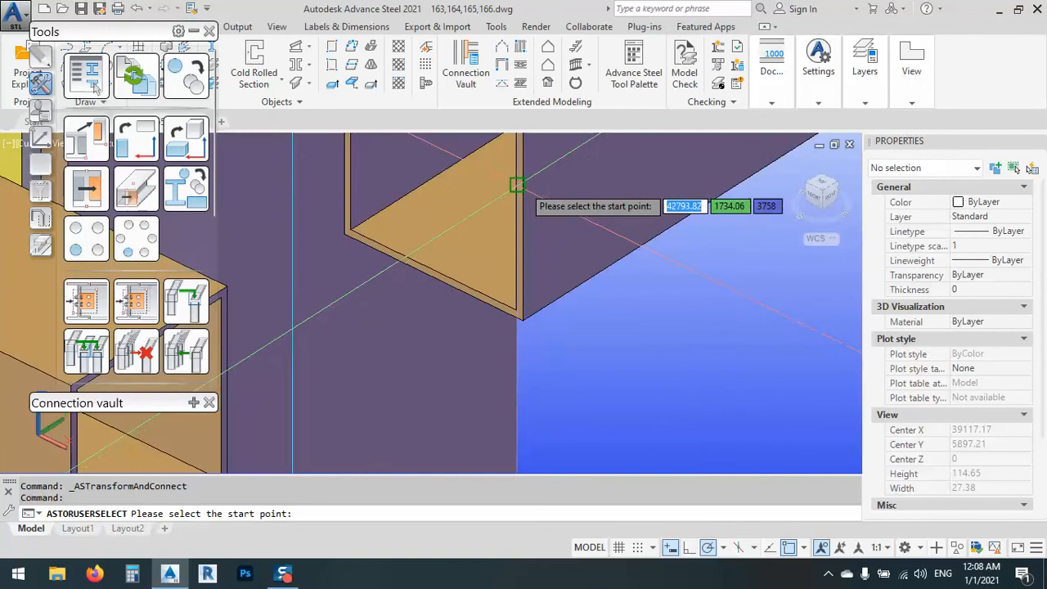
pyautogui.scroll(-4, 517, 185)
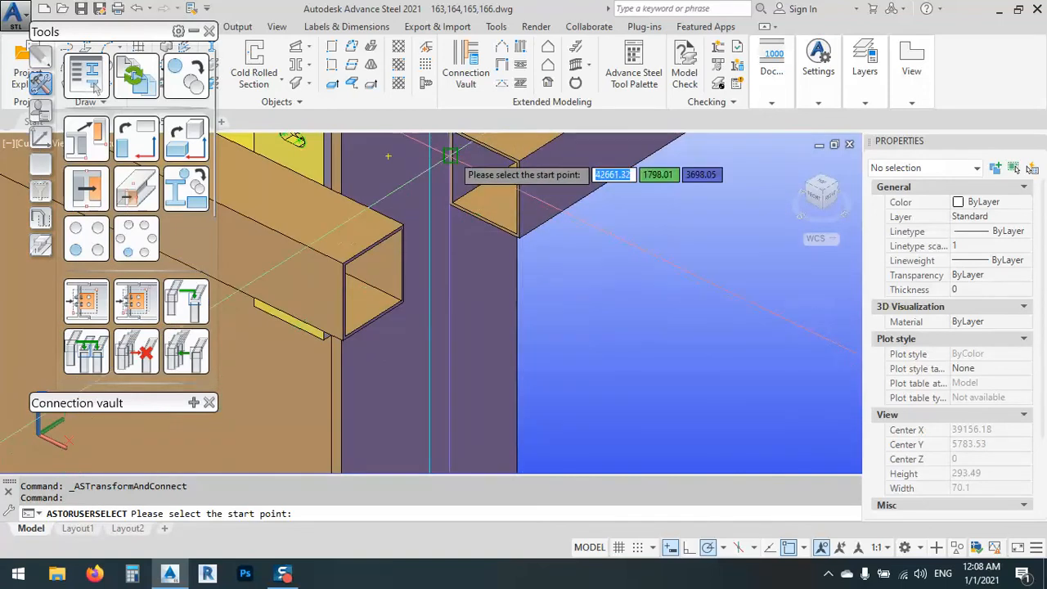
pyautogui.click(452, 165)
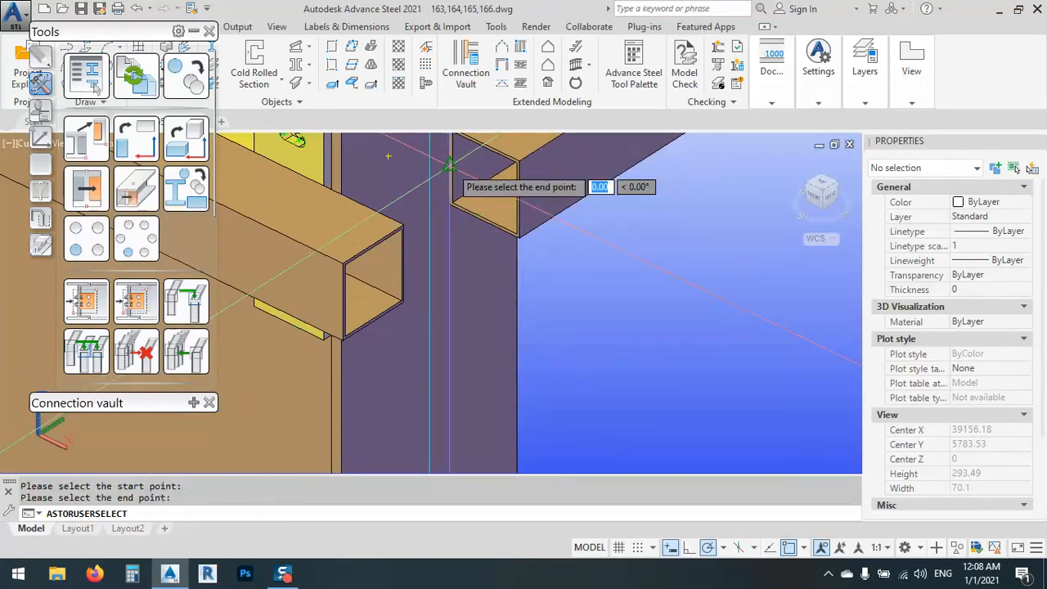
# Define the move's end point with an .xy filter of 0, taking Z from a point at the adjacent rail connection on the corner column
pyautogui.scroll(-4, 458, 197)
pyautogui.scroll(-6, 463, 237)
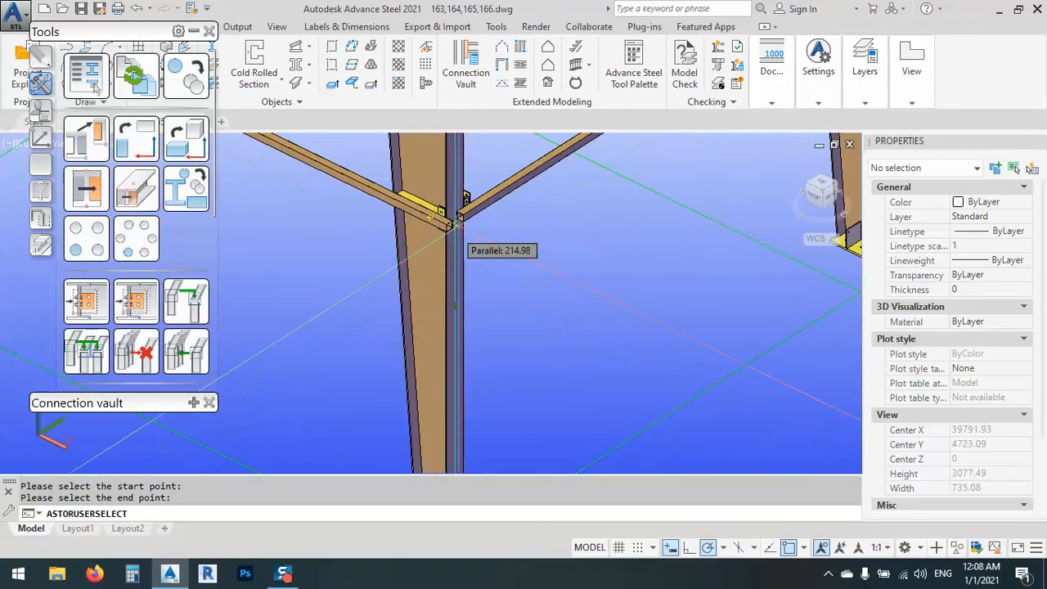
pyautogui.scroll(-4, 471, 219)
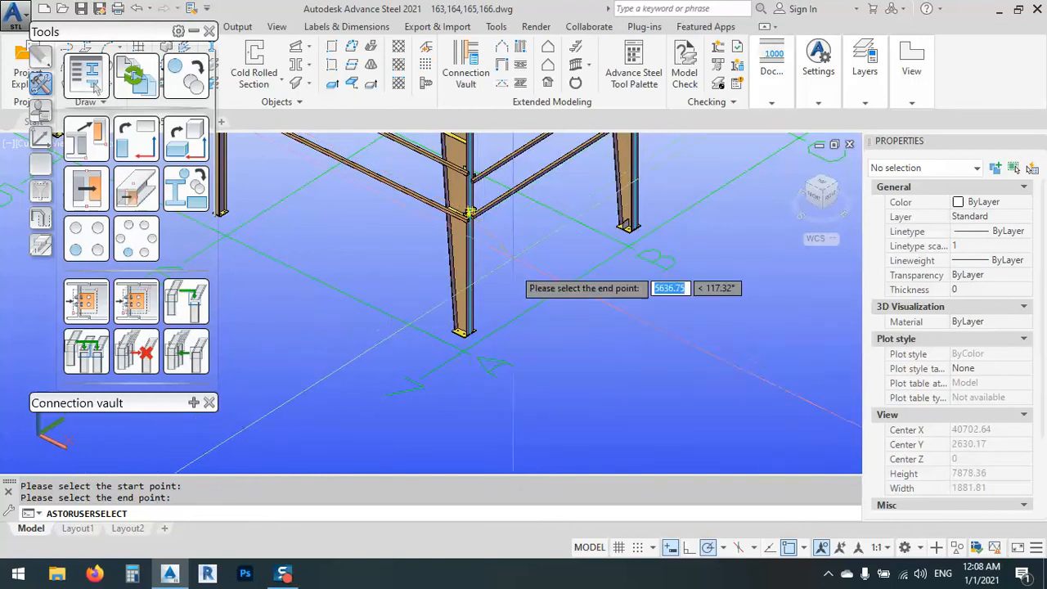
pyautogui.moveTo(517, 343); pyautogui.dragTo(523, 355, button='middle')
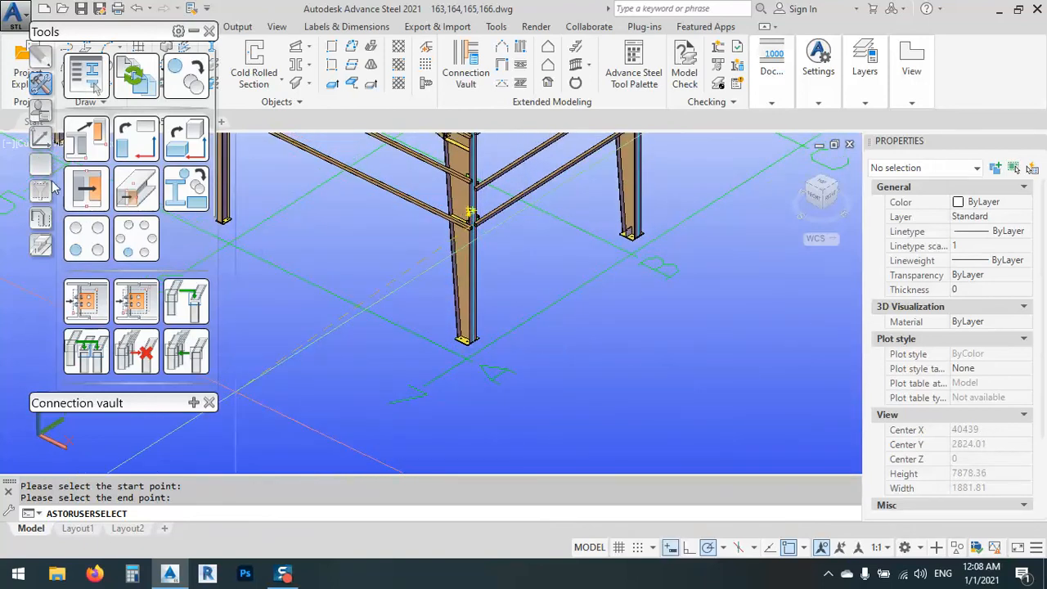
pyautogui.click(40, 141)
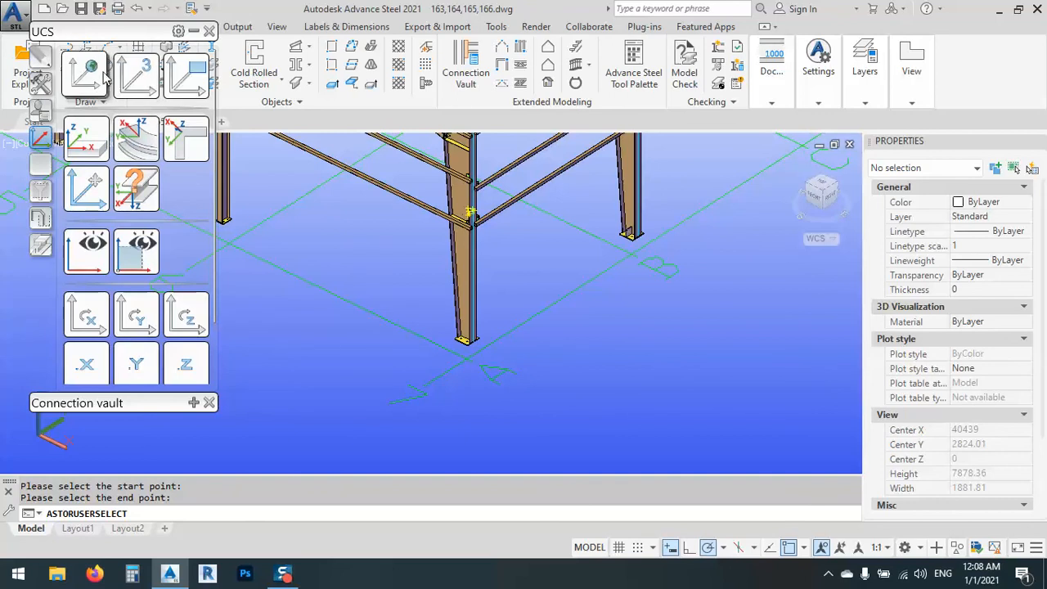
pyautogui.moveTo(104, 36); pyautogui.dragTo(147, 27)
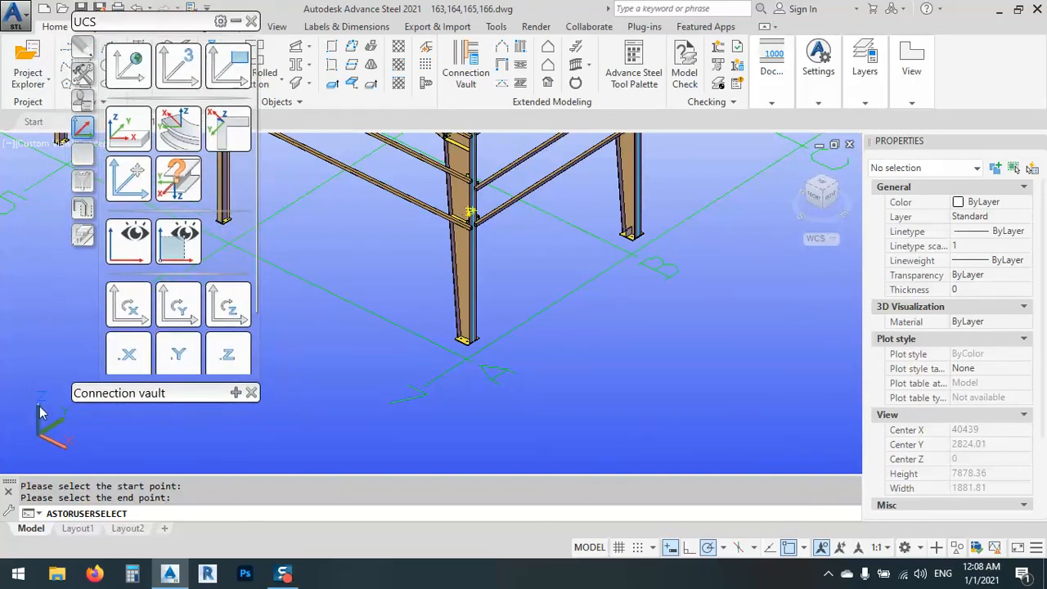
pyautogui.click(227, 356)
pyautogui.scroll(5, 465, 225)
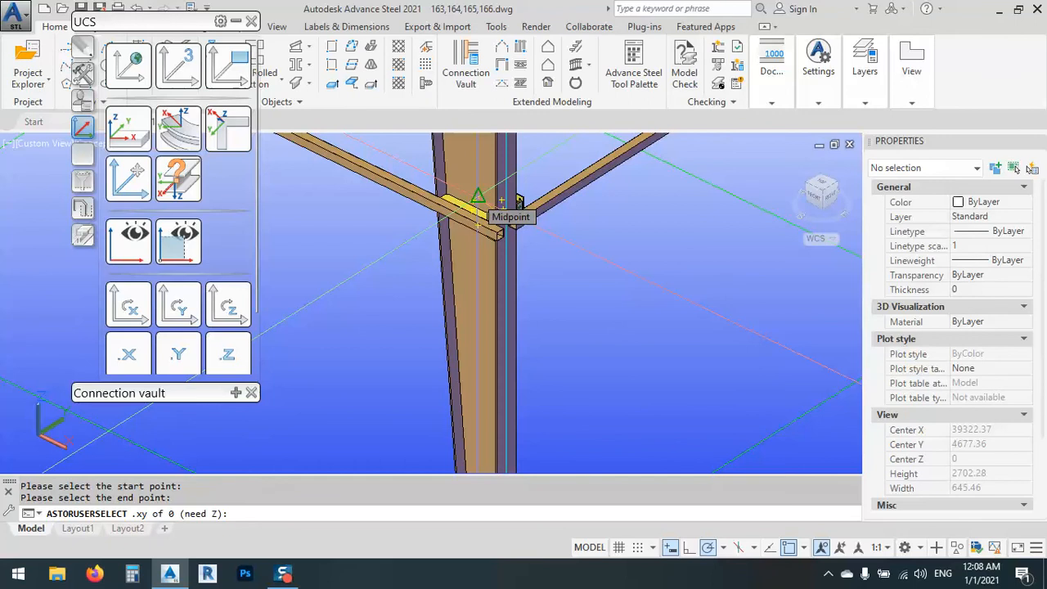
pyautogui.click(501, 201)
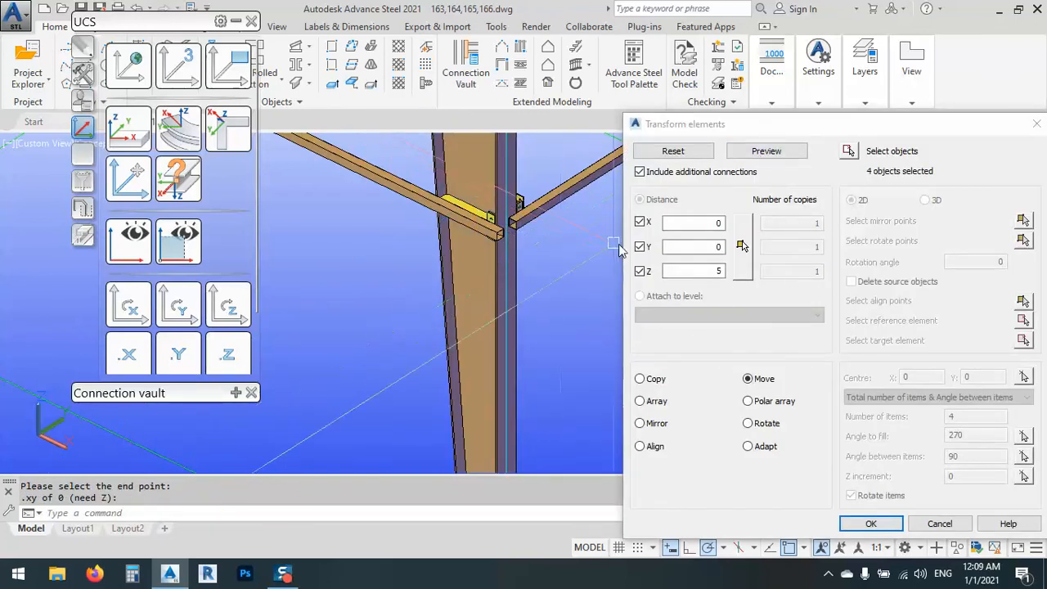
# Preview the 5 mm Z move at the end of the side rail and cancel it
pyautogui.scroll(8, 517, 219)
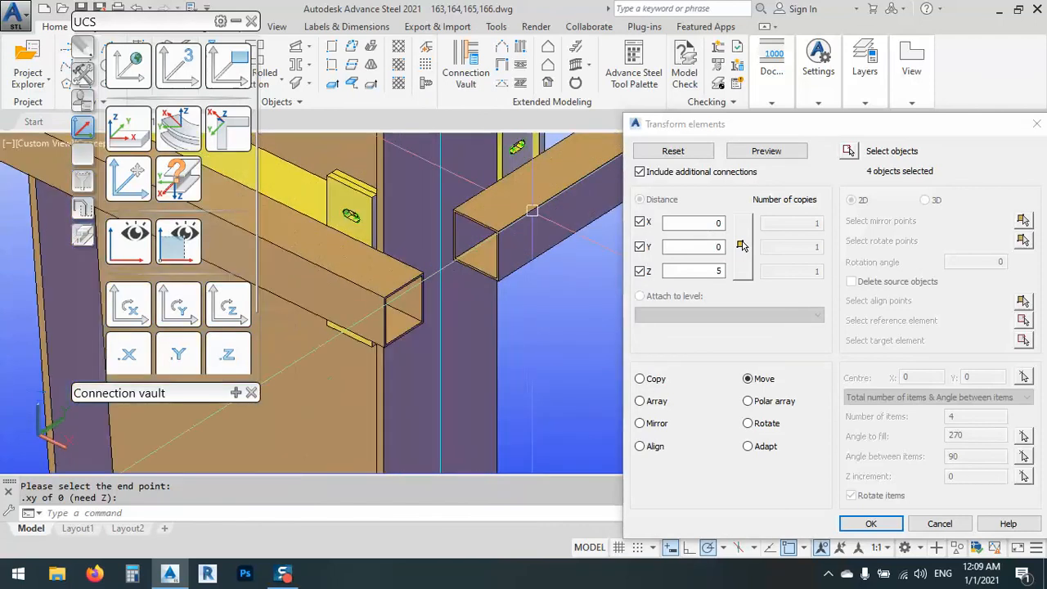
pyautogui.moveTo(533, 211); pyautogui.dragTo(497, 289, button='middle')
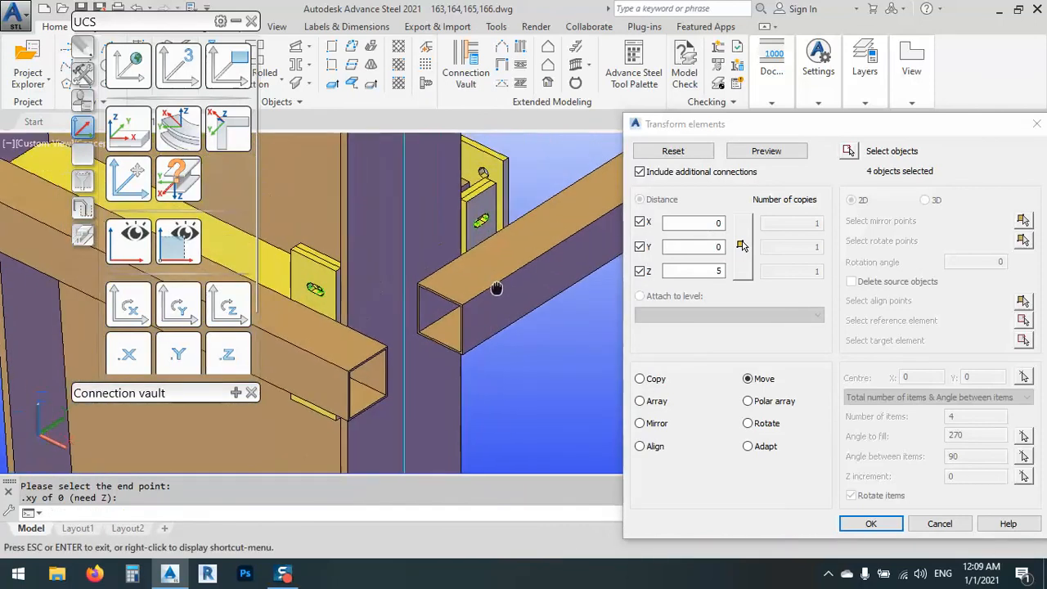
pyautogui.click(768, 153)
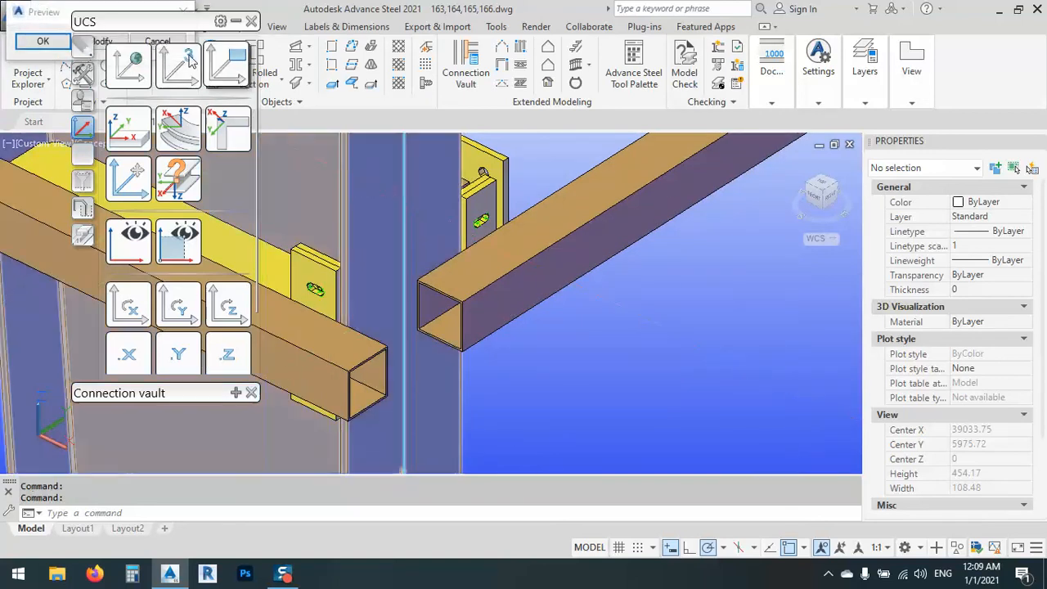
pyautogui.click(184, 11)
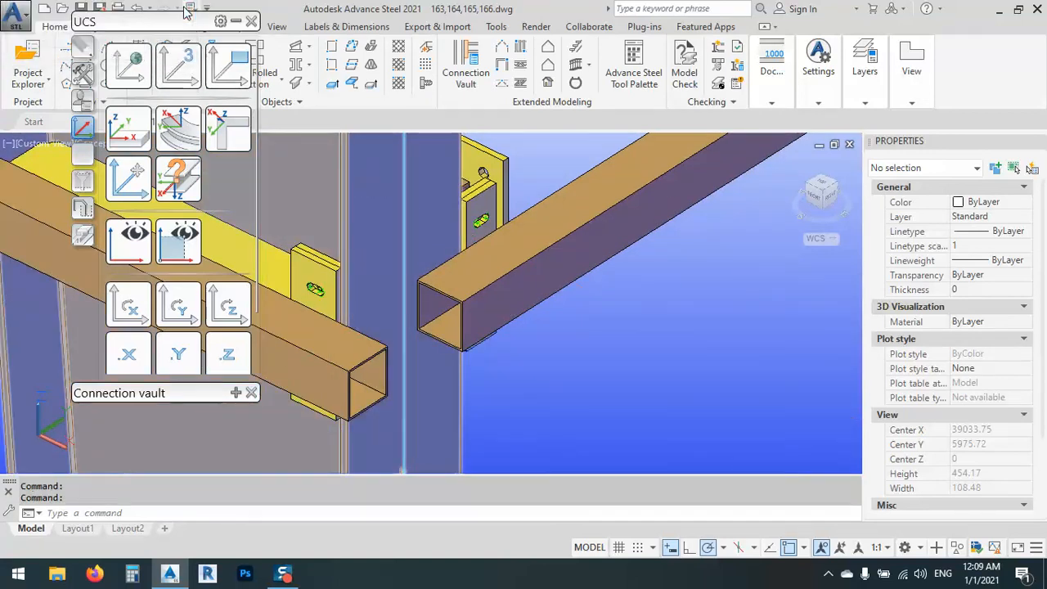
# Examine the intermediate portal frames, their rafter-to-column connections and the purlin cleats across the structure
pyautogui.scroll(-8, 546, 331)
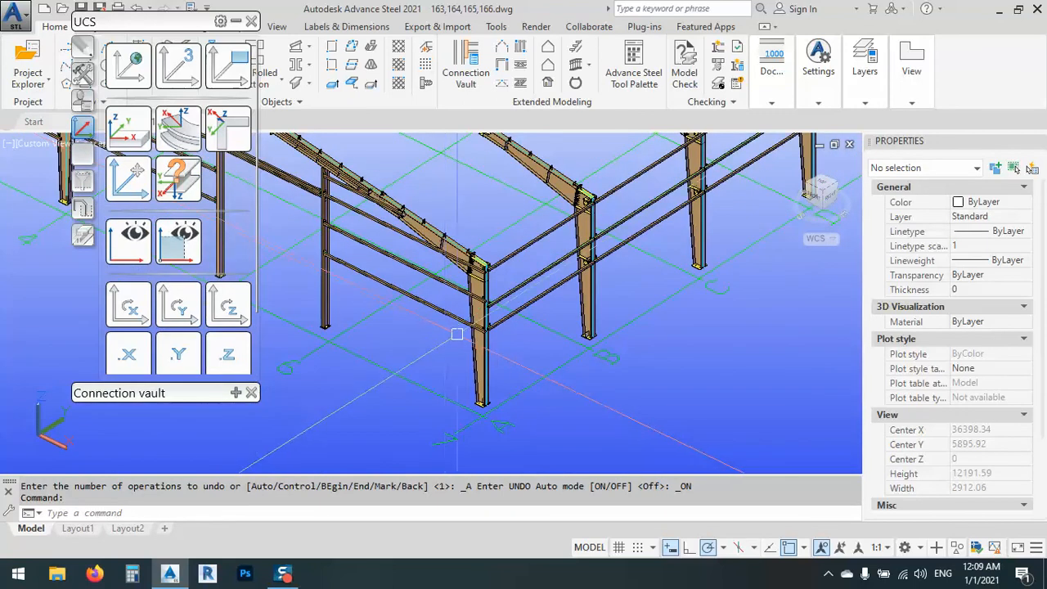
pyautogui.scroll(-6, 663, 346)
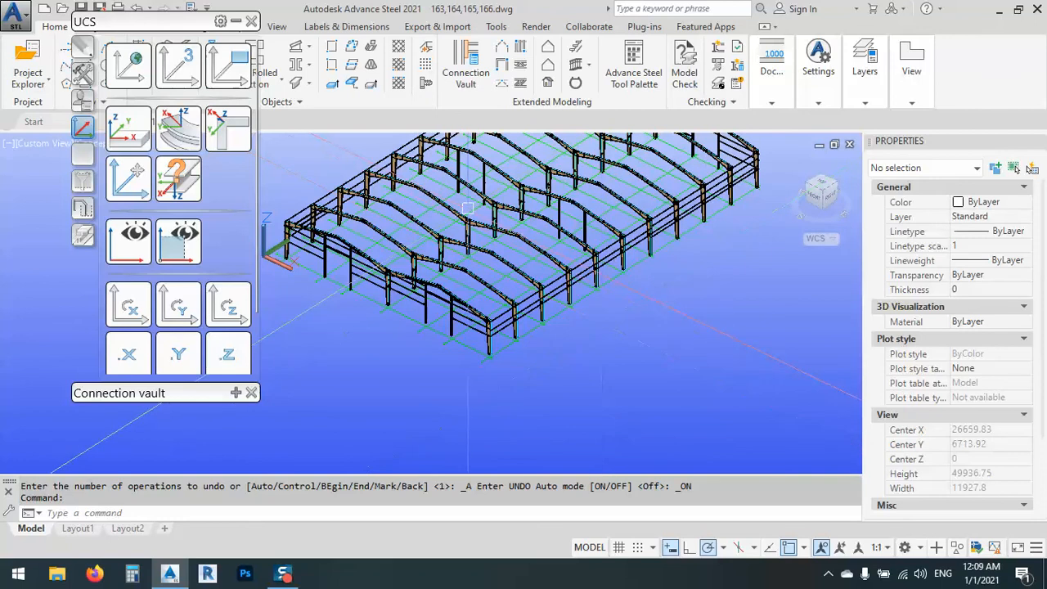
pyautogui.scroll(3, 449, 211)
pyautogui.scroll(3, 449, 210)
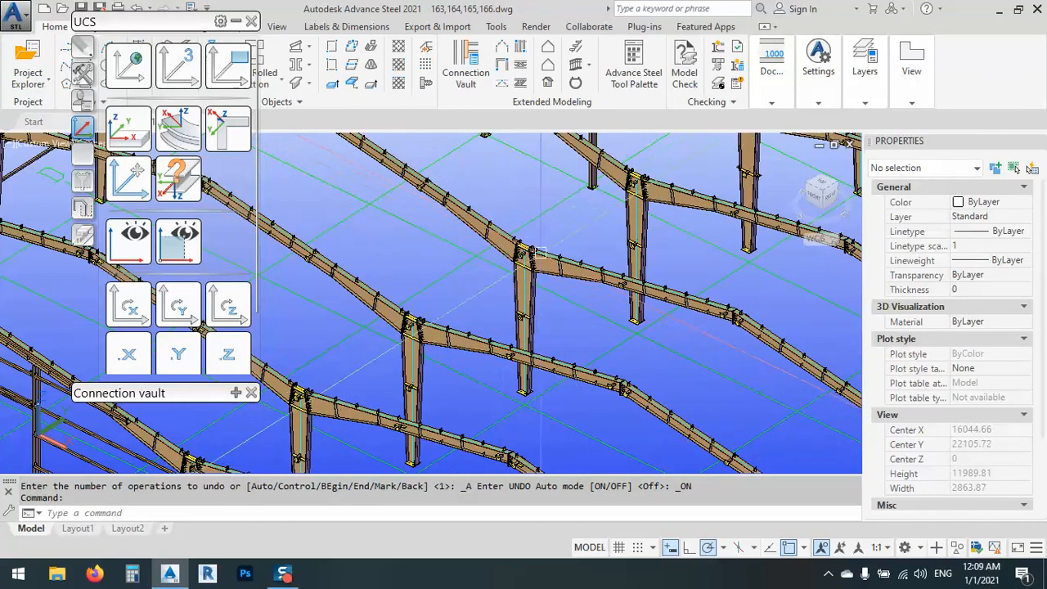
pyautogui.scroll(8, 507, 260)
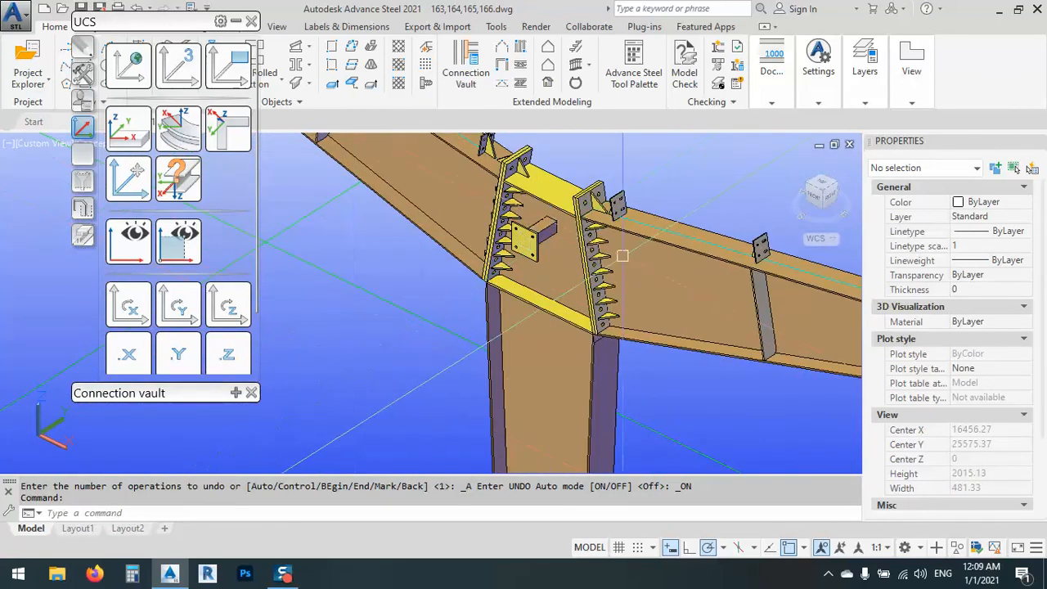
pyautogui.scroll(-4, 564, 278)
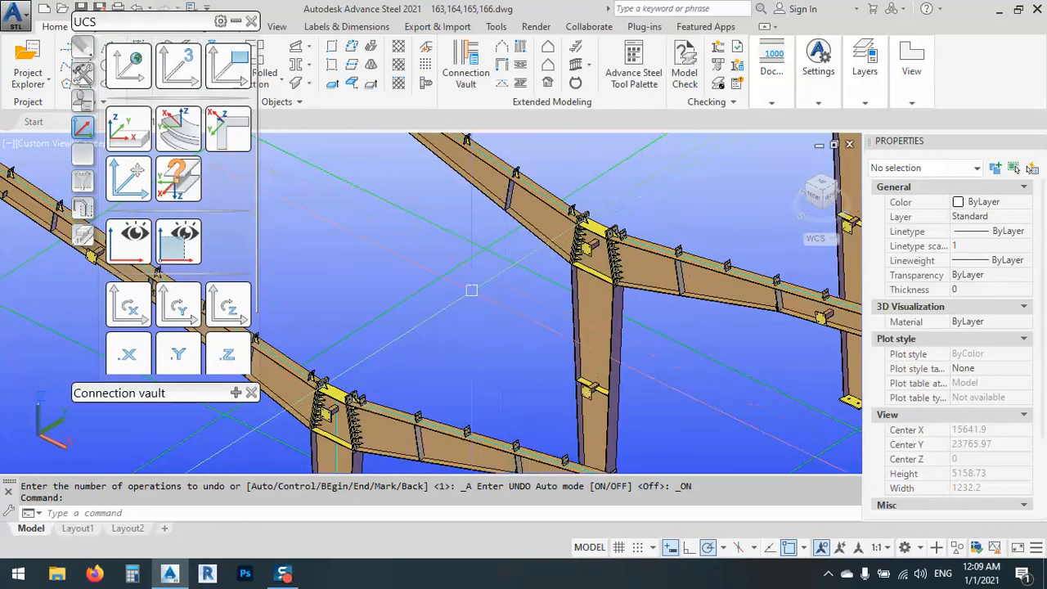
pyautogui.scroll(-8, 499, 284)
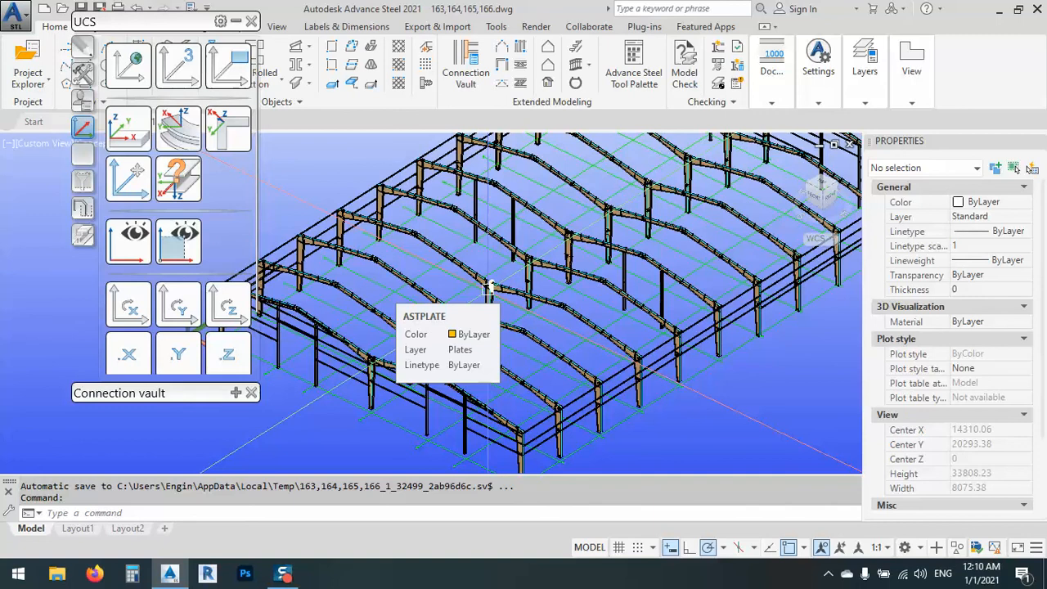
pyautogui.moveTo(288, 578)
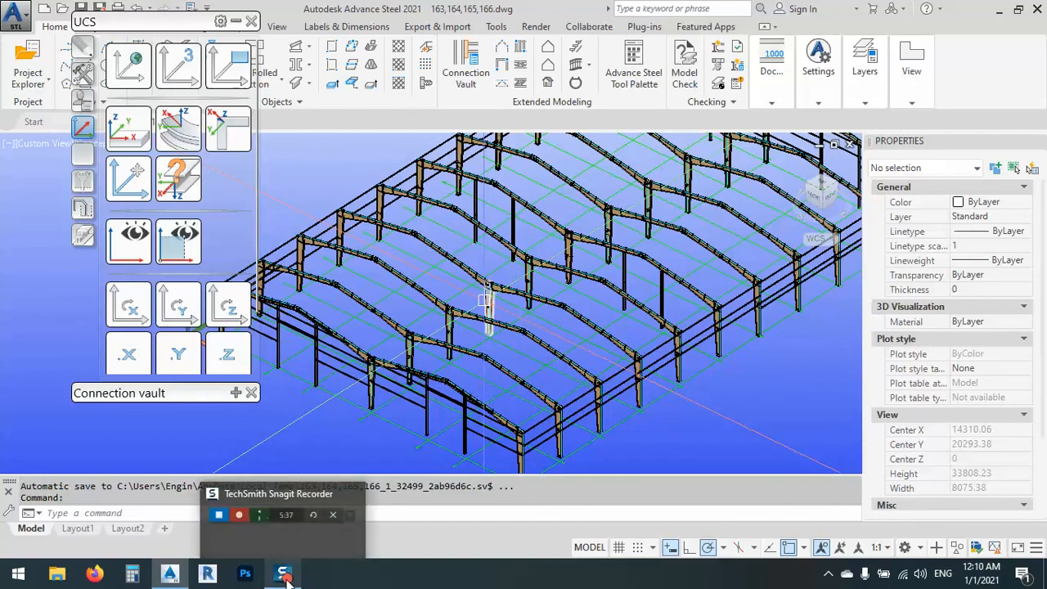